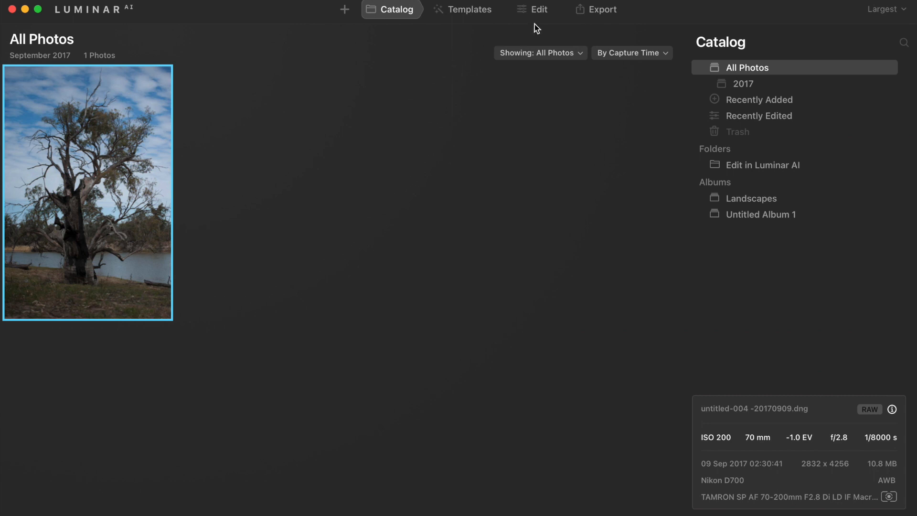
Step: Open the photo for editing and lower the Light tool's Shadows to -68
left_click(537, 10)
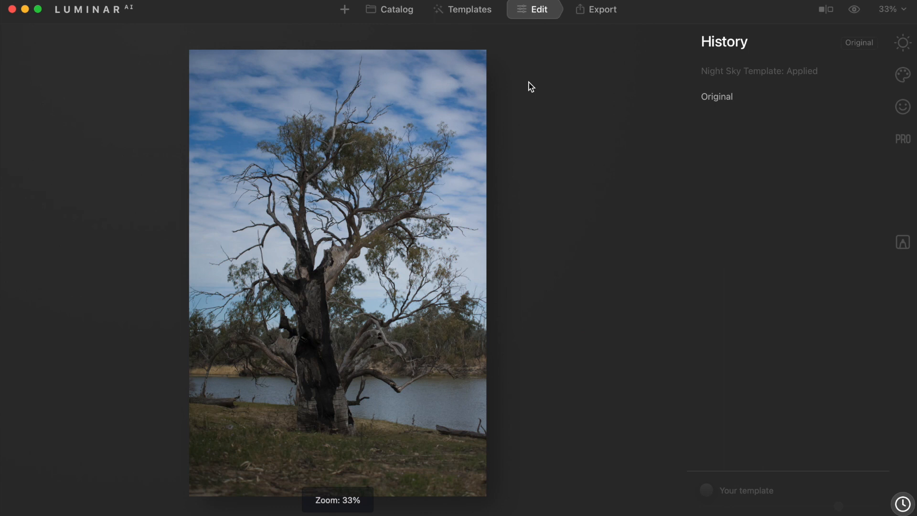
left_click(905, 44)
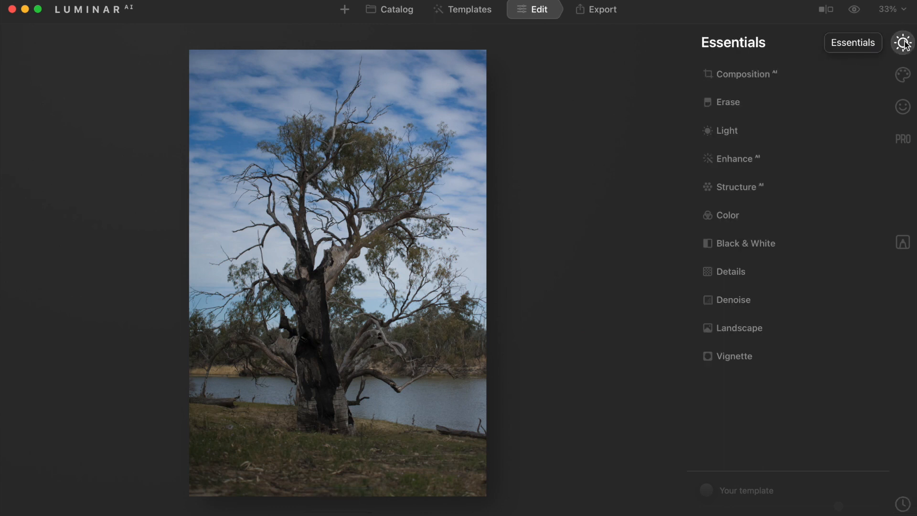
left_click(728, 135)
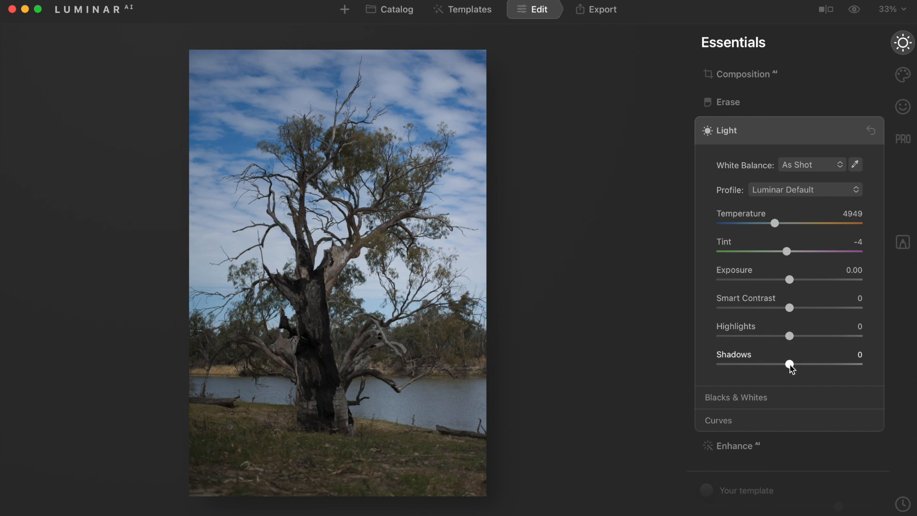
left_click_drag(791, 366, 739, 367)
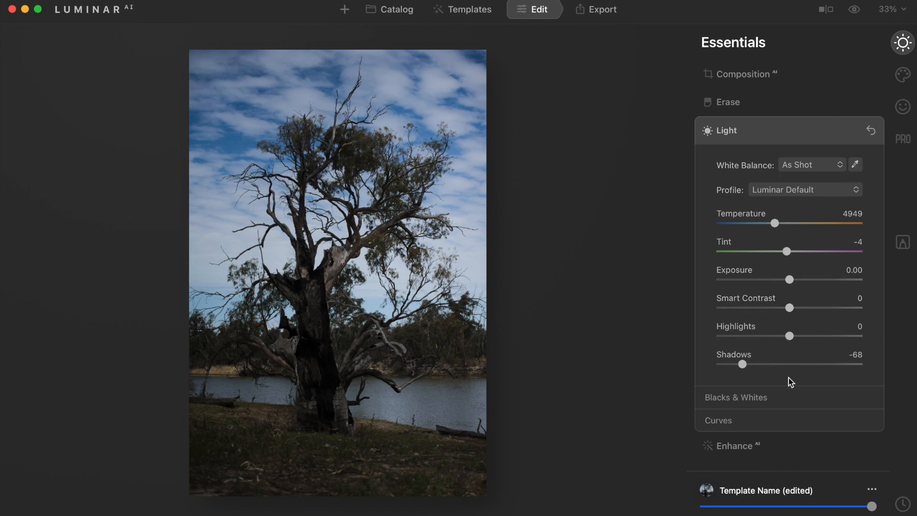
Step: Expand Curves and raise the black point while lowering the white point of the tone curve
left_click(772, 426)
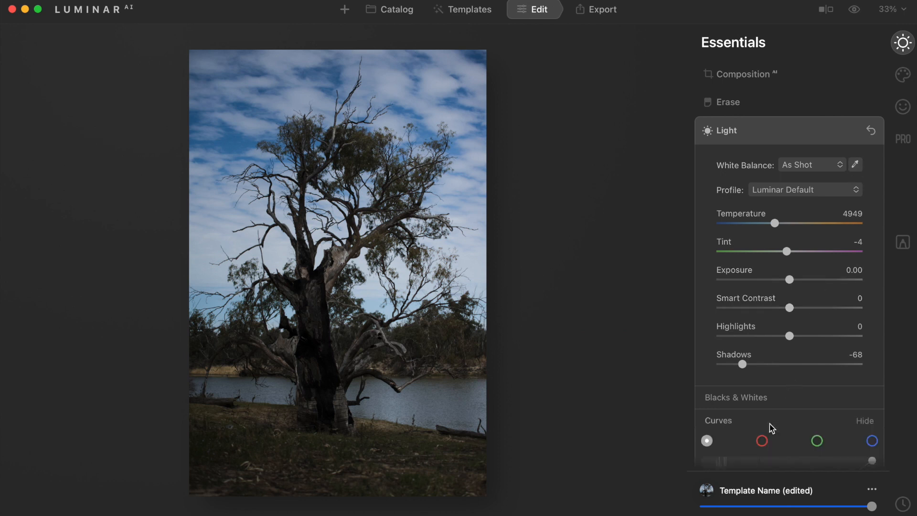
scroll(773, 442, "down", 5)
scroll(772, 440, "down", 5)
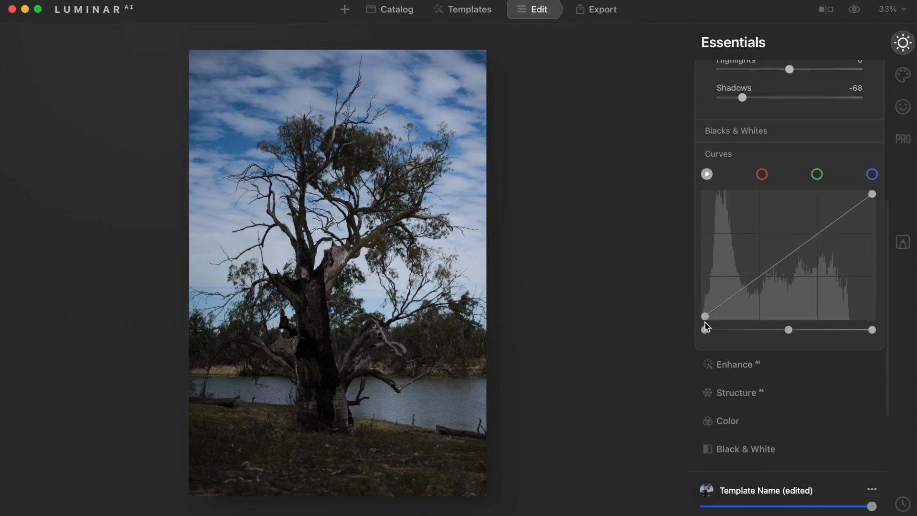
mouse_move(705, 317)
left_mouse_down()
mouse_move(705, 303)
mouse_move(700, 311)
left_mouse_up()
left_click_drag(876, 199, 876, 201)
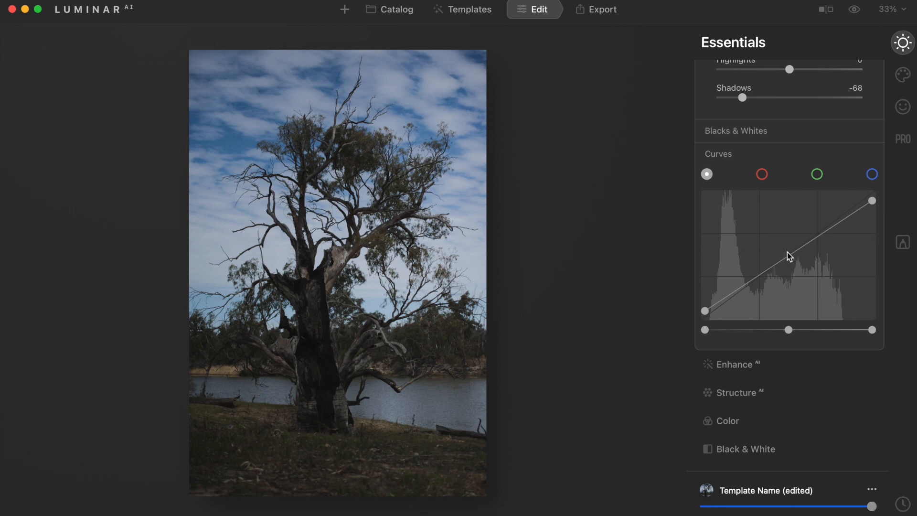
Step: Add two points to the tone curve to form an S-curve, then collapse the Light tool
left_click(759, 275)
left_click_drag(760, 278, 760, 282)
left_click(821, 241)
left_click_drag(820, 241, 819, 235)
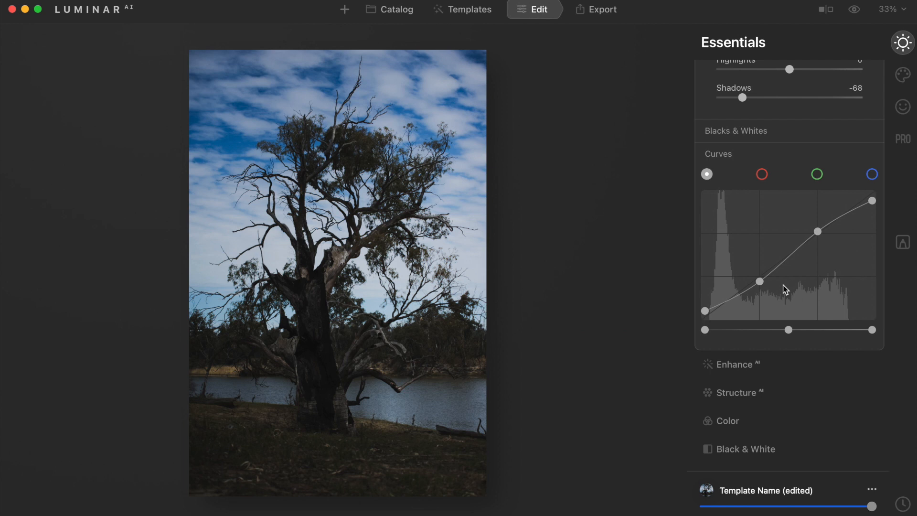
scroll(780, 147, "up", 5)
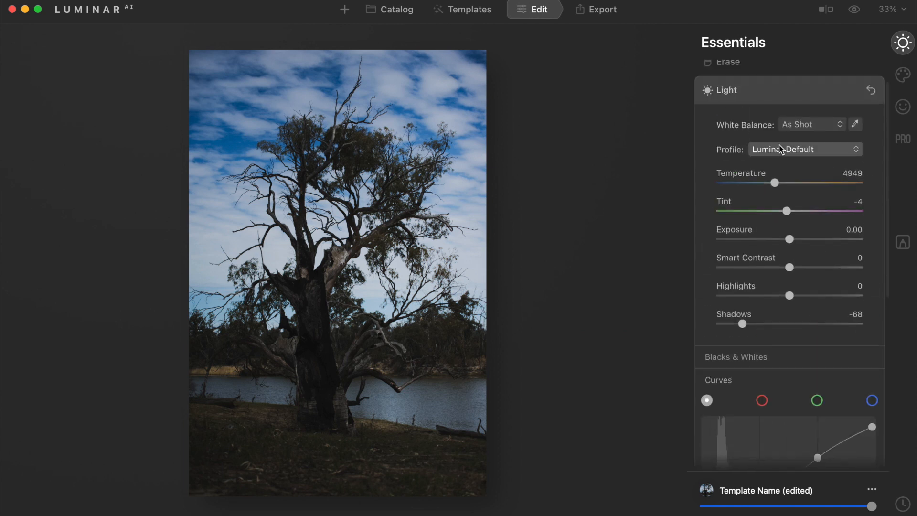
left_click(780, 91)
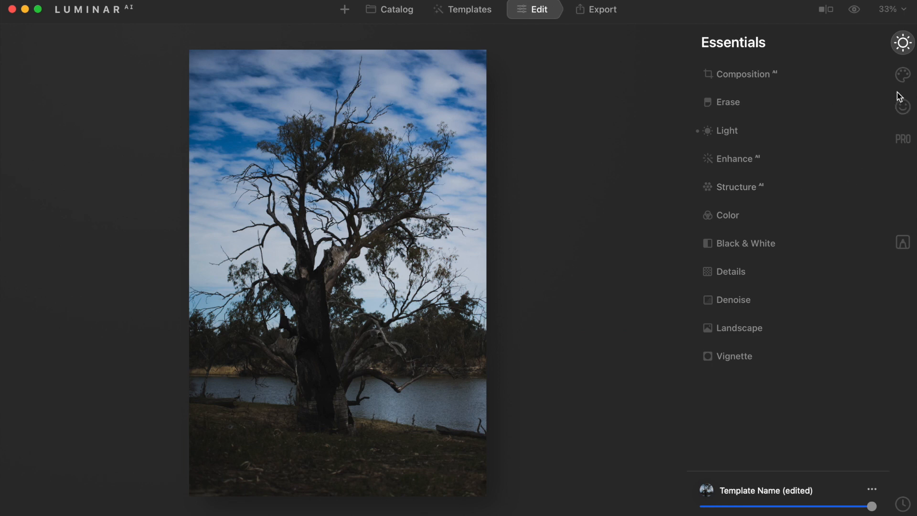
Step: Replace the sky with Galaxy 1 using the Sky AI tool in the Creative tools
left_click(903, 78)
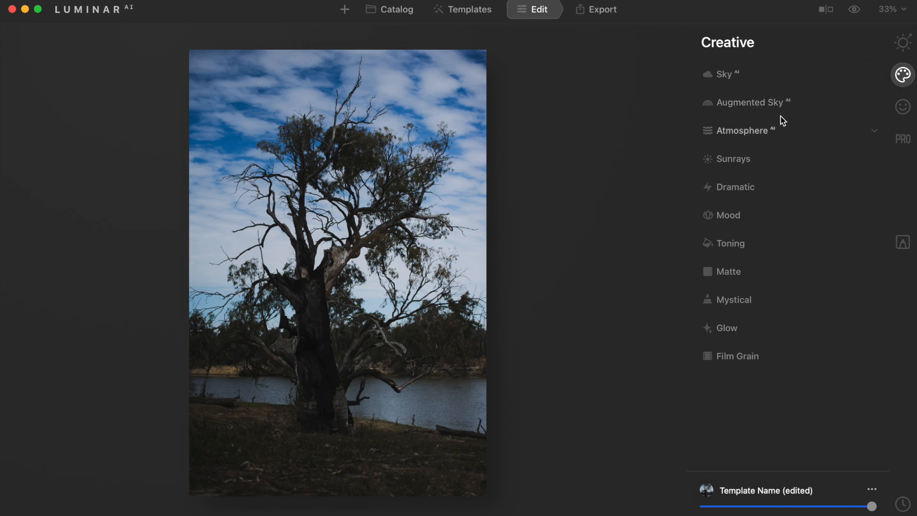
left_click(725, 75)
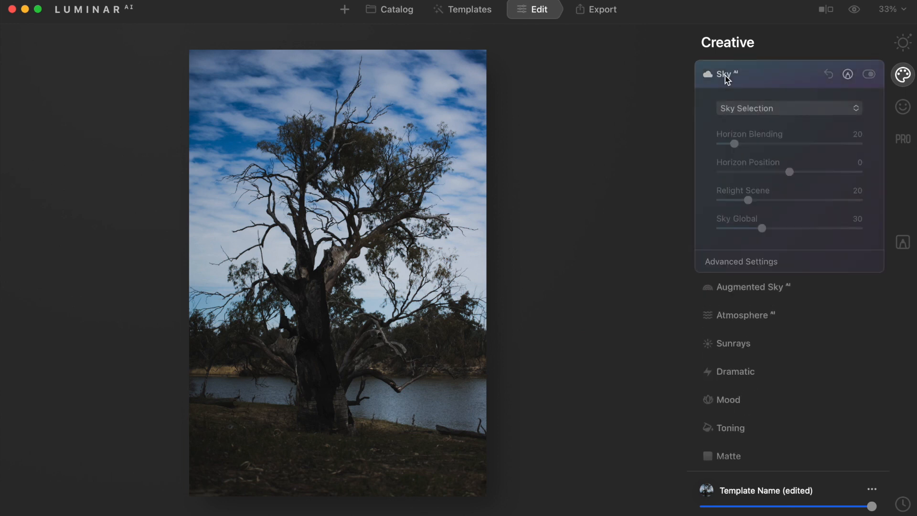
left_click(779, 110)
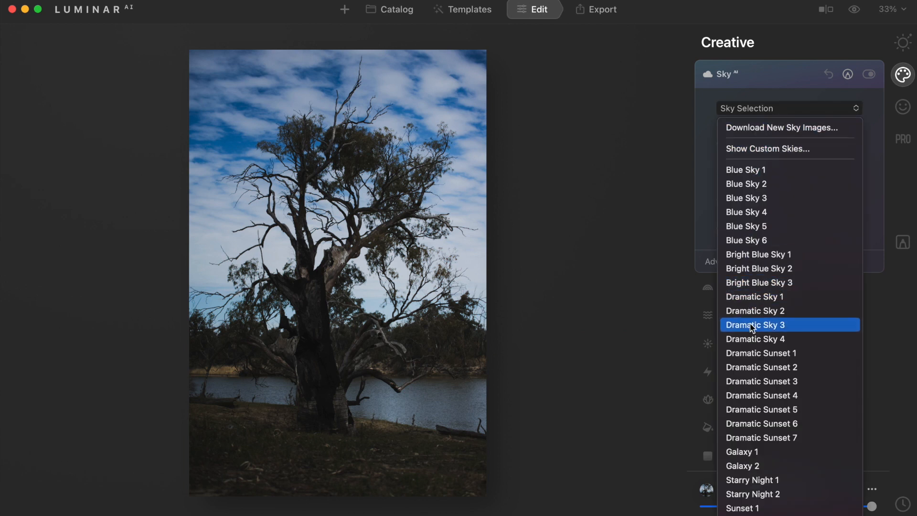
scroll(753, 329, "down", 3)
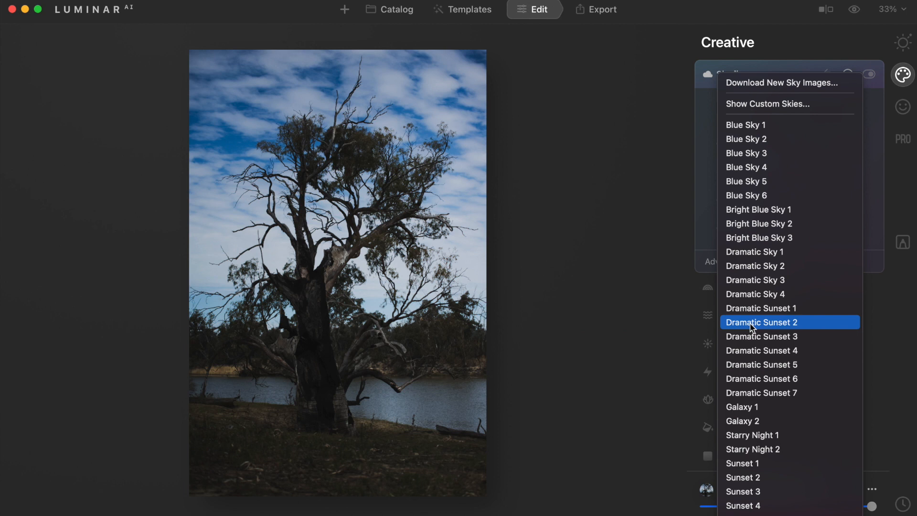
left_click(753, 328)
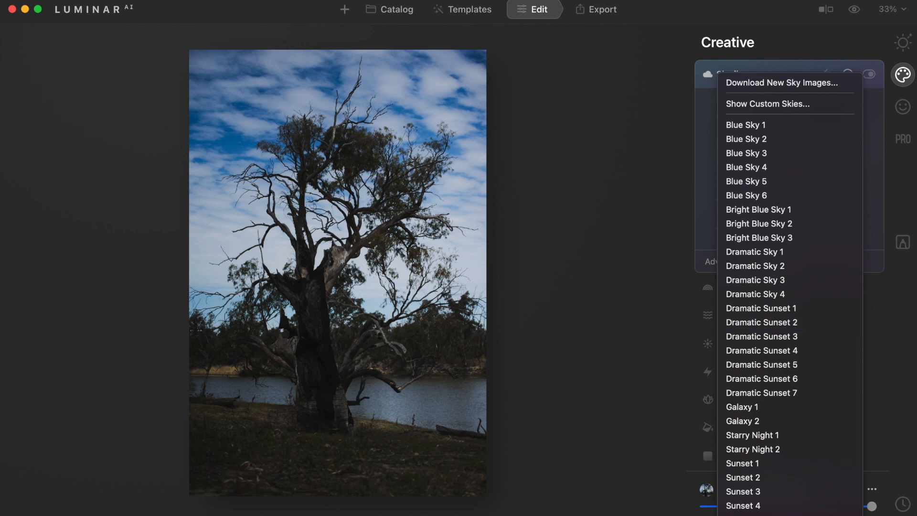
left_click(744, 408)
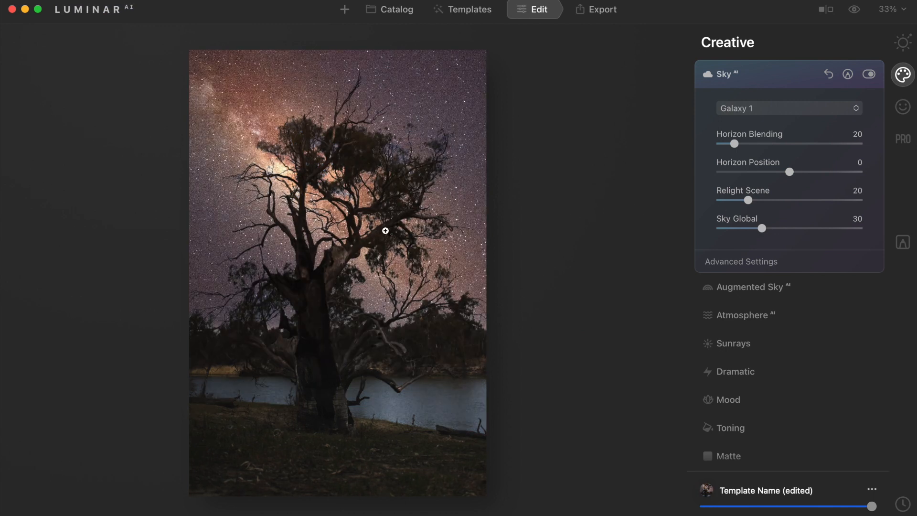
Step: Zoom into the photo and pan around to inspect the sky blending around the branches
left_click(385, 231)
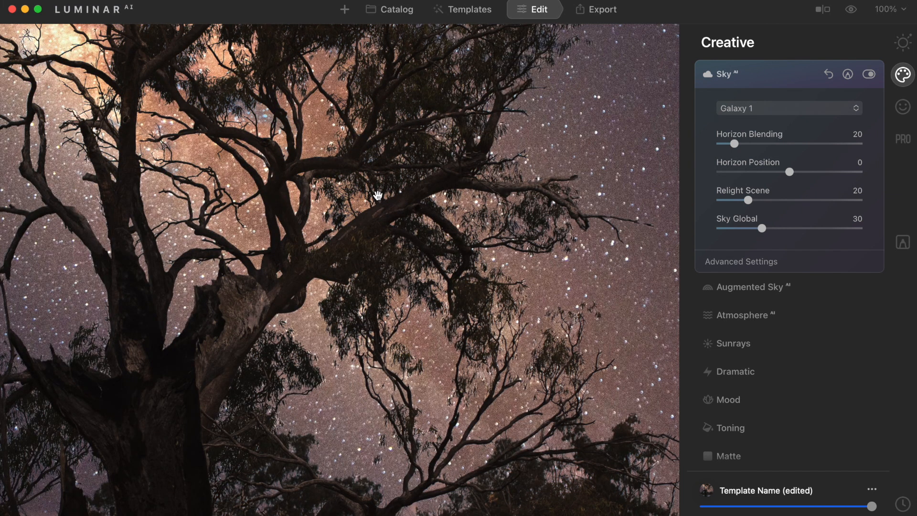
scroll(377, 194, "up", 10)
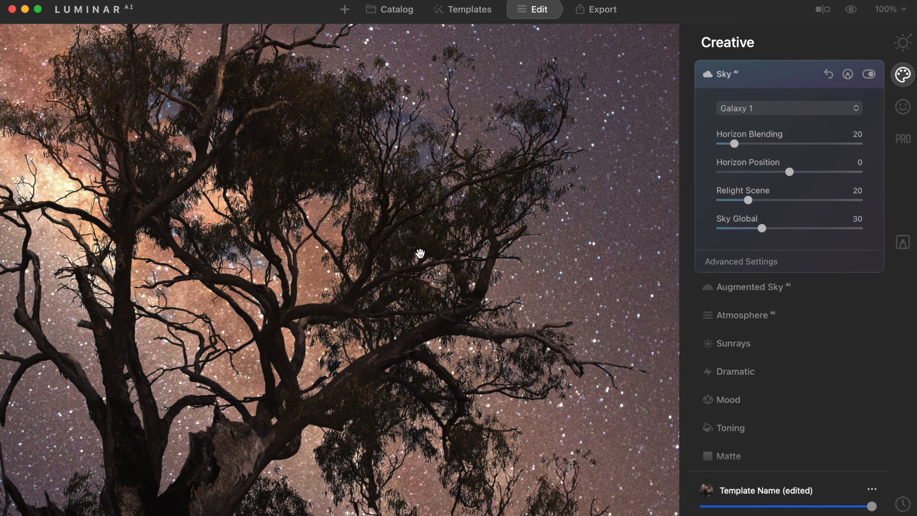
scroll(409, 251, "left", 5)
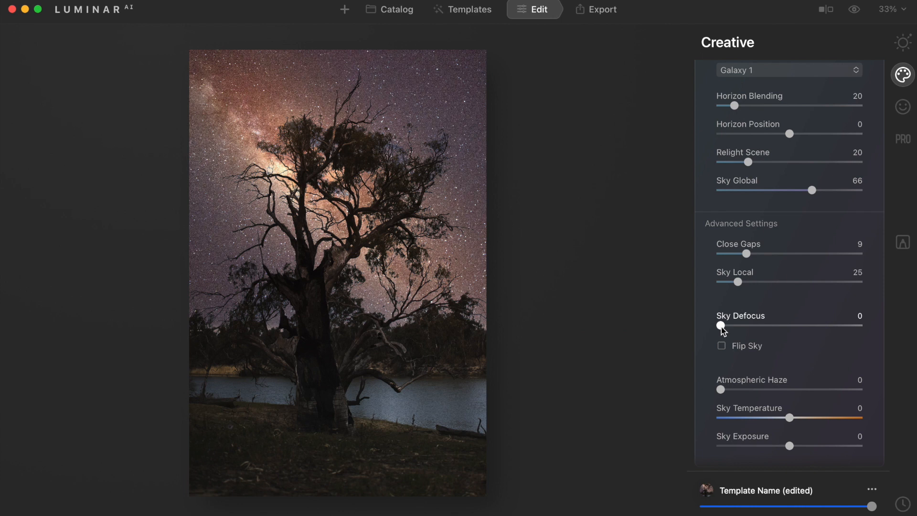
Step: Set Sky Defocus to 1 and Relight Scene to 35, then collapse the Sky tool
left_click_drag(721, 327, 724, 328)
scroll(794, 335, "down", 2)
scroll(793, 332, "down", 3)
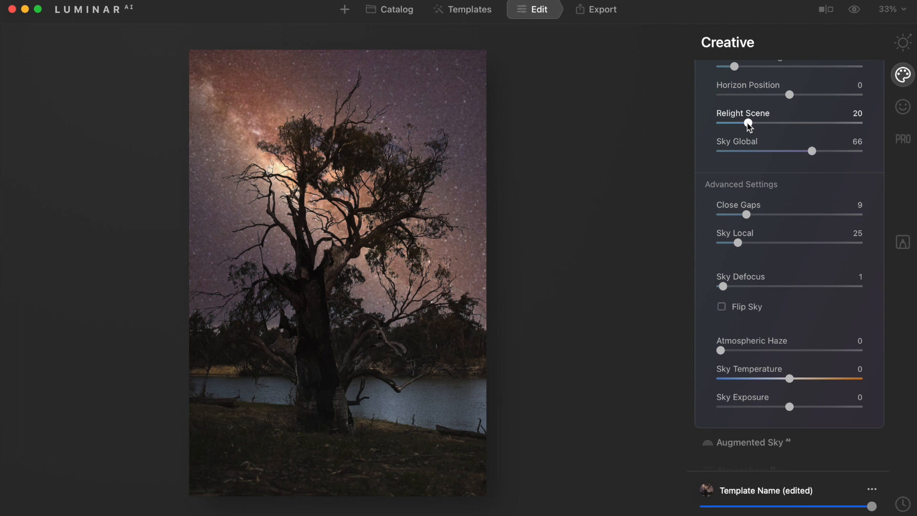
left_click_drag(748, 124, 772, 127)
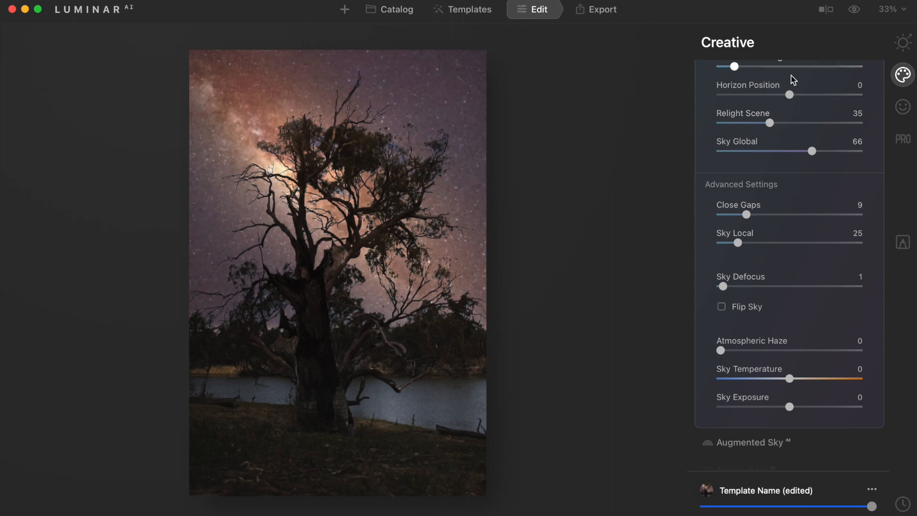
scroll(791, 75, "up", 5)
left_click(792, 76)
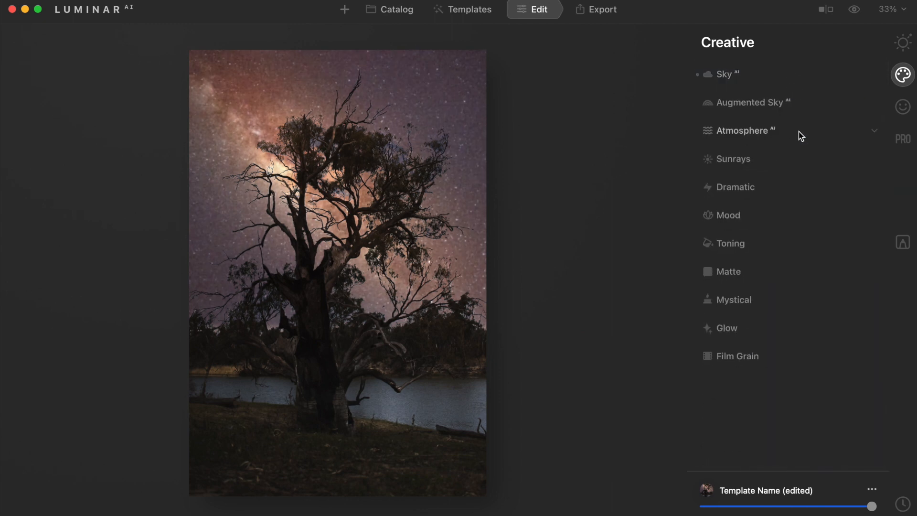
Step: Open Toning and increase its Amount above 50, then collapse it
left_click(753, 246)
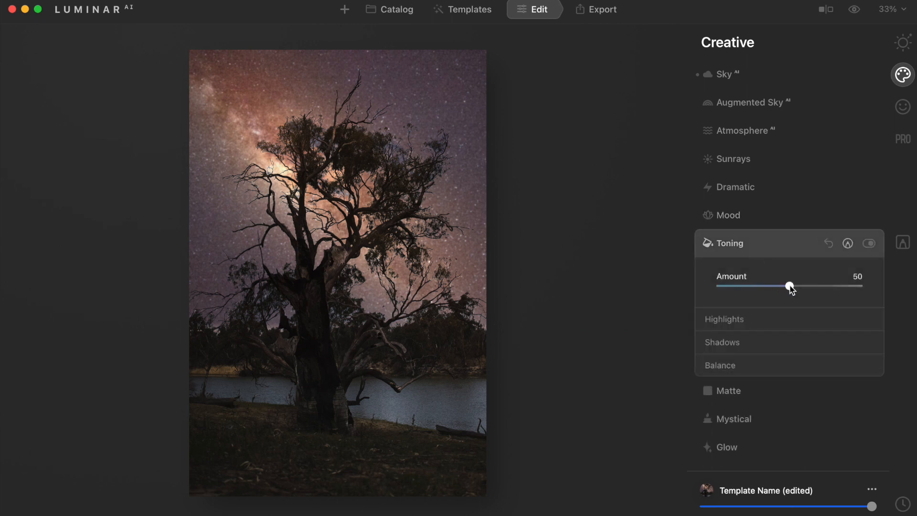
left_click_drag(790, 287, 826, 290)
left_click(805, 244)
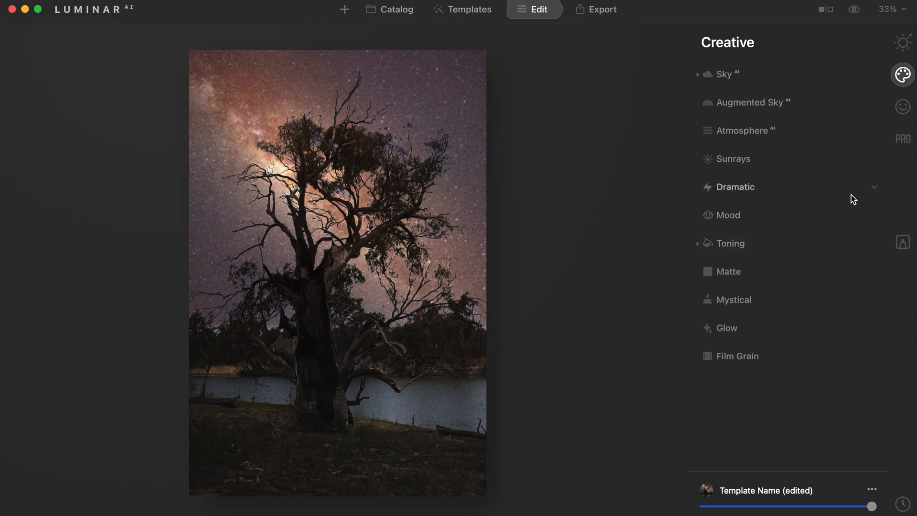
Step: In the Professional Supercontrast tool, set Shadows Contrast to 15 and Shadows Balance to 57
left_click(902, 142)
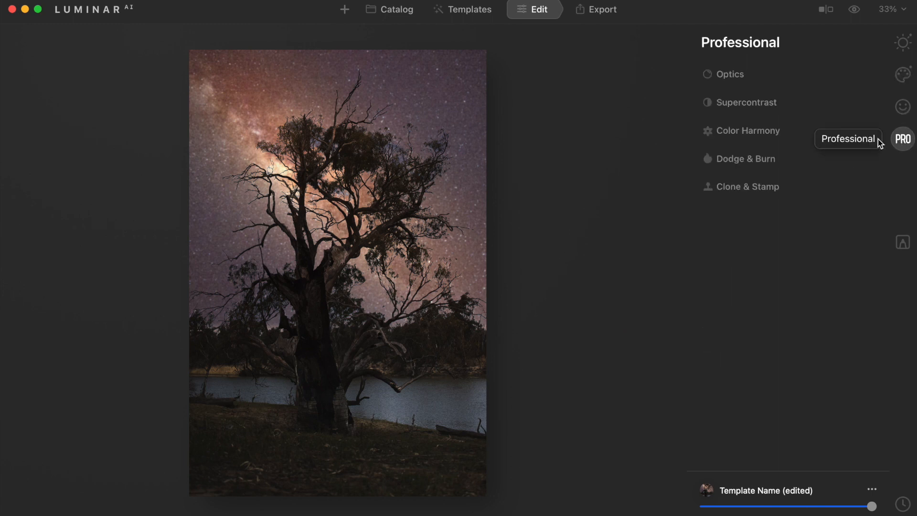
left_click(768, 108)
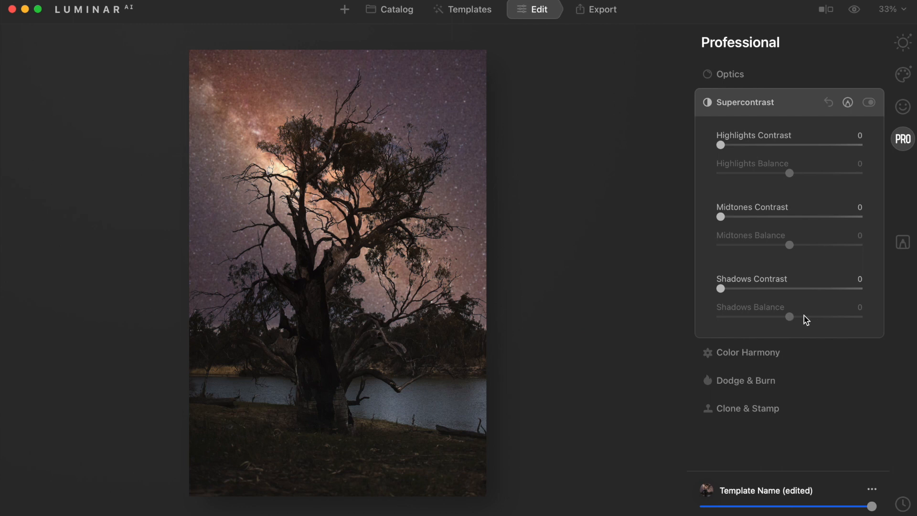
left_click_drag(721, 290, 746, 290)
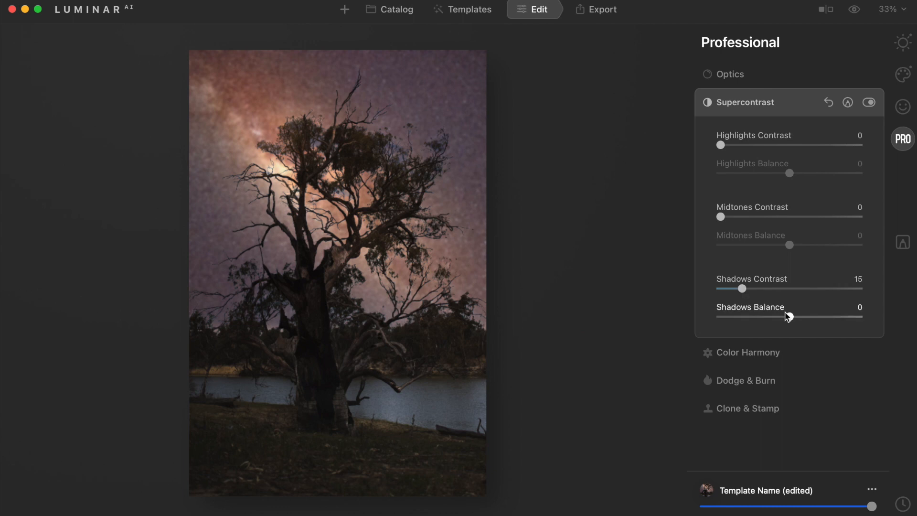
left_click_drag(791, 318, 836, 320)
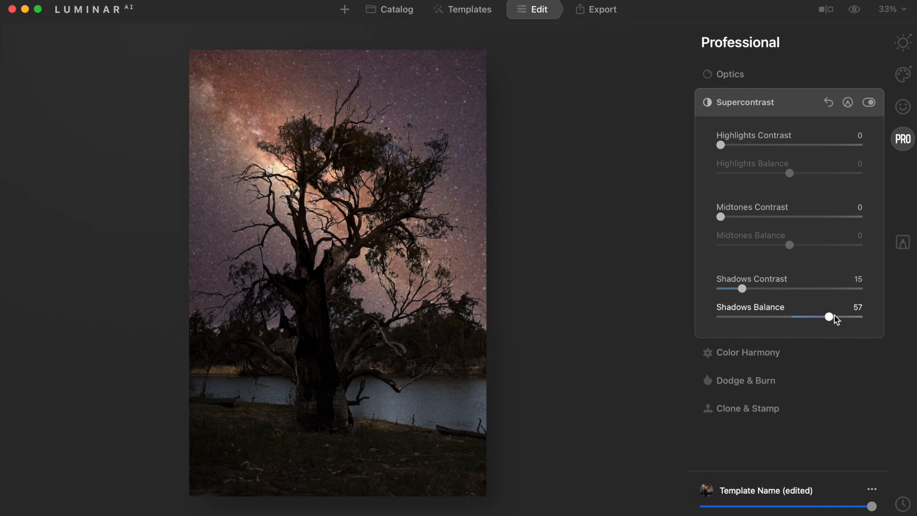
Step: Set Midtones Contrast to 5, toggle Supercontrast off and on to compare, and collapse it
left_click_drag(721, 217, 730, 220)
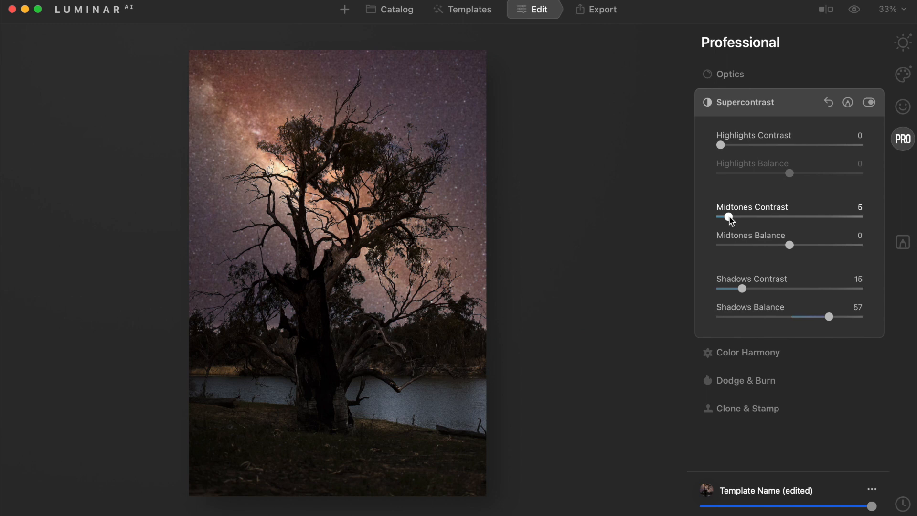
left_click(869, 103)
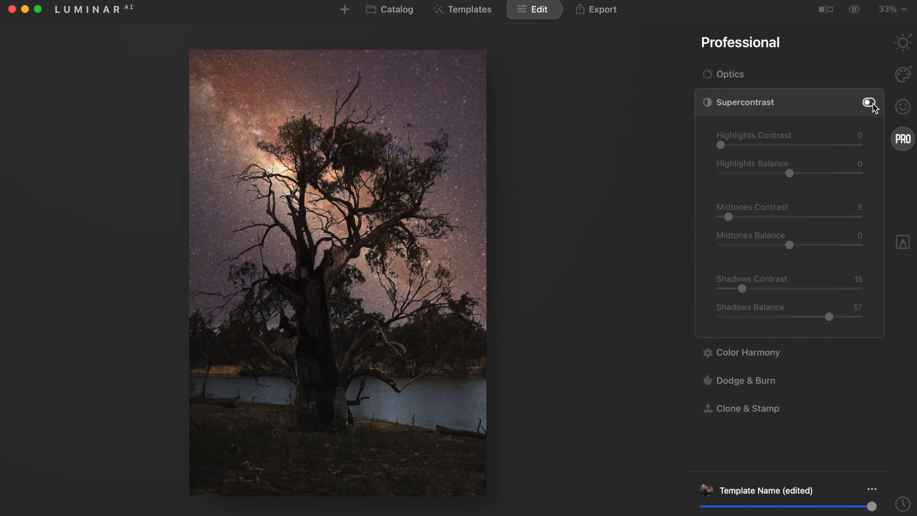
left_click(870, 103)
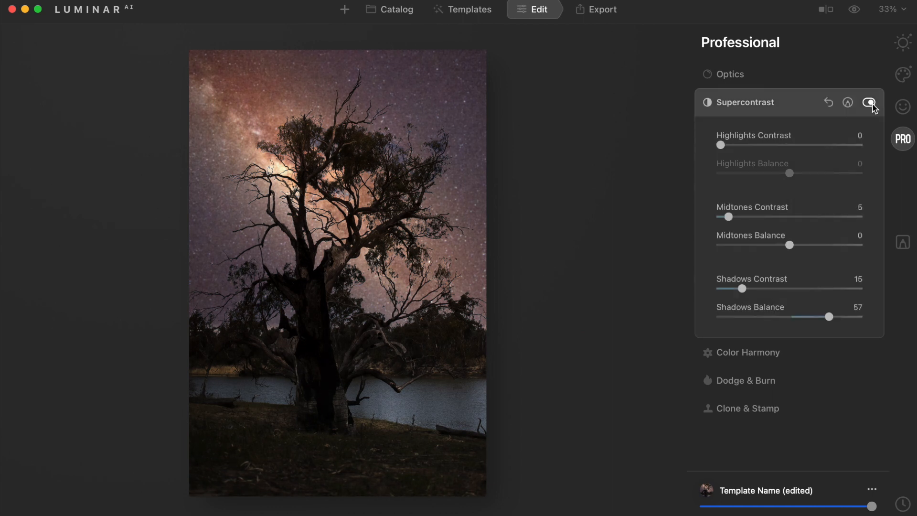
left_click(806, 107)
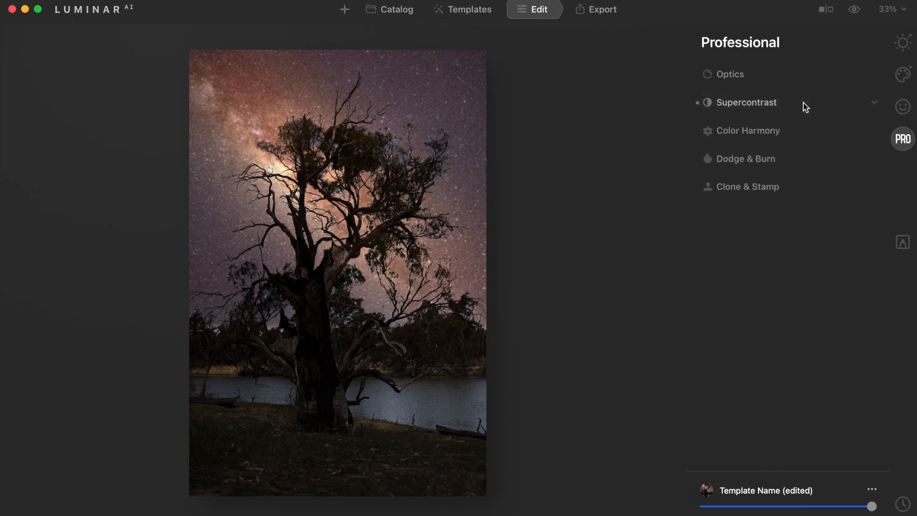
Step: Open Color Harmony's Color Balance, keep Shadows selected, and set Yellow-Blue to -16
left_click(788, 134)
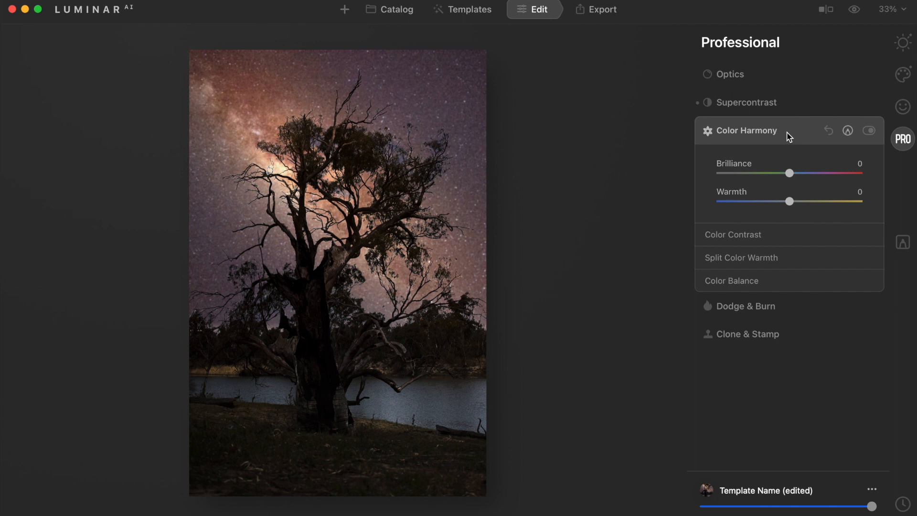
left_click(748, 283)
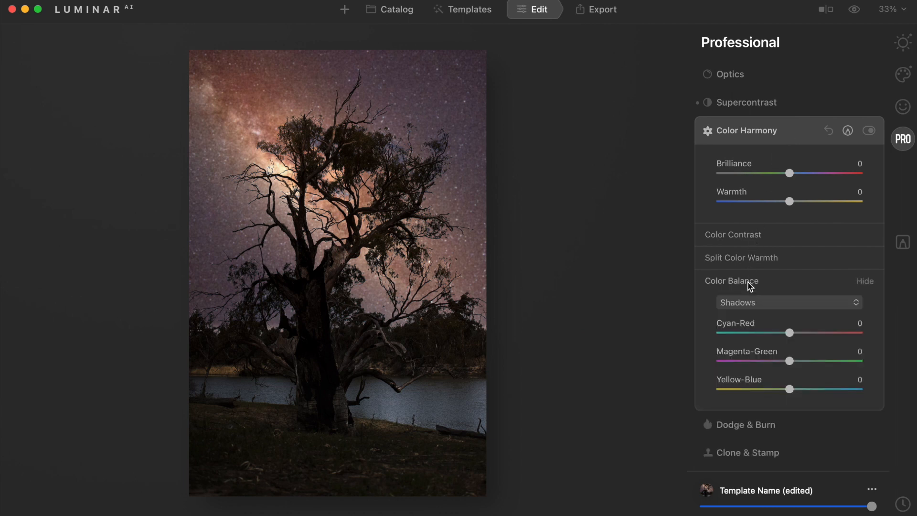
left_click(762, 304)
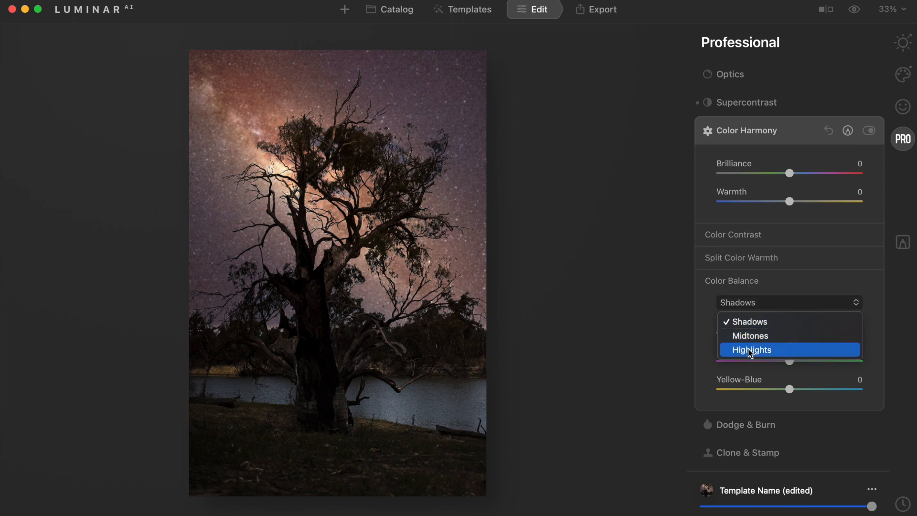
left_click(750, 321)
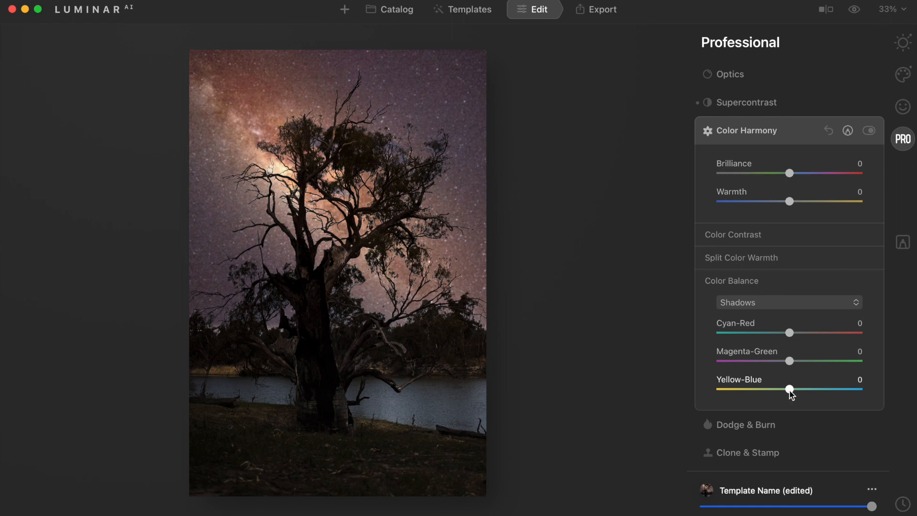
left_click_drag(790, 392, 777, 393)
Step: Toggle Color Harmony off and on to compare, try Yellow-Blue at 10, return it to -16, and collapse the tool
left_click(869, 131)
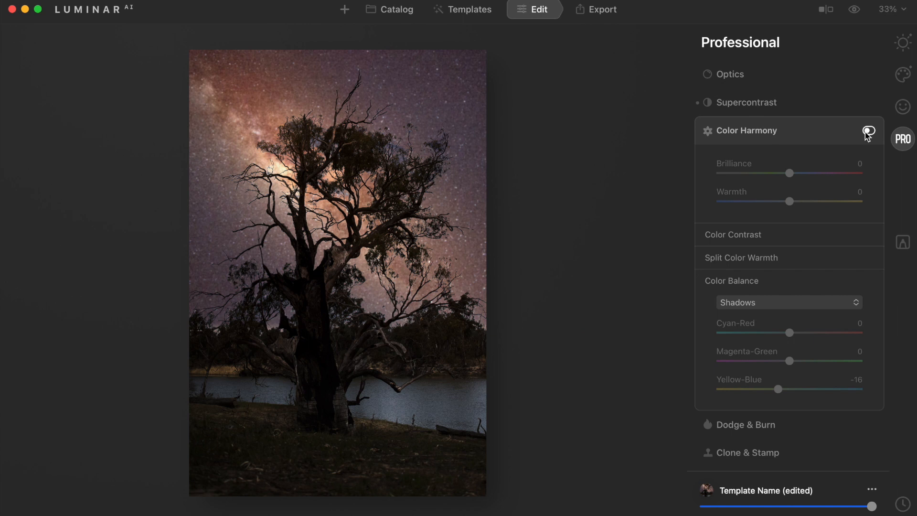
left_click(872, 132)
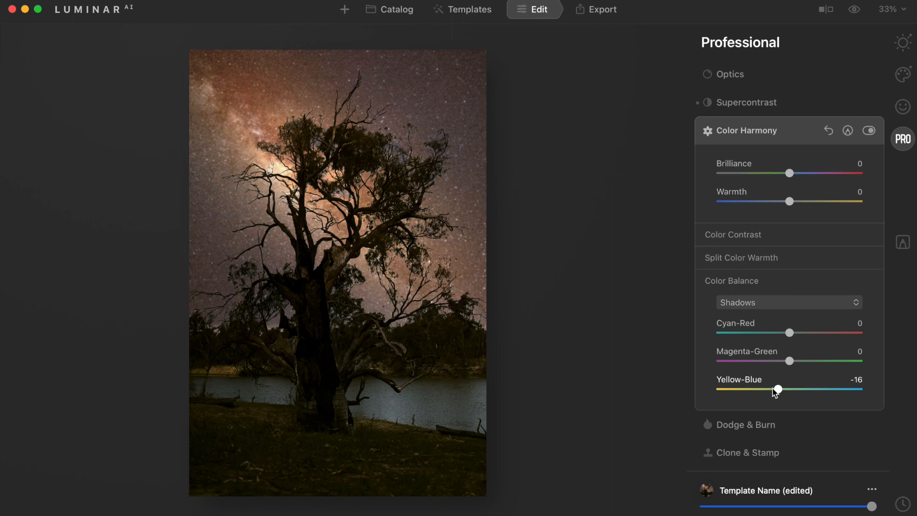
left_click_drag(775, 392, 782, 392)
left_click_drag(781, 394, 801, 393)
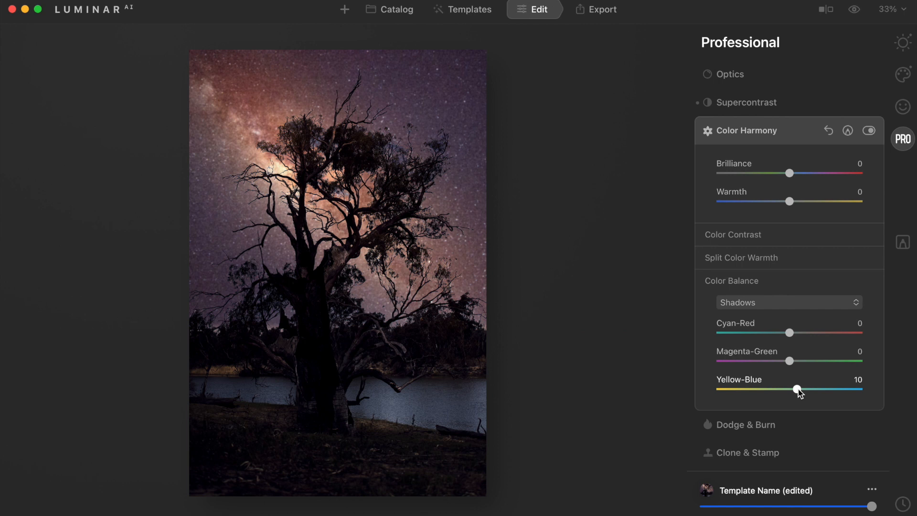
left_click_drag(798, 391, 777, 393)
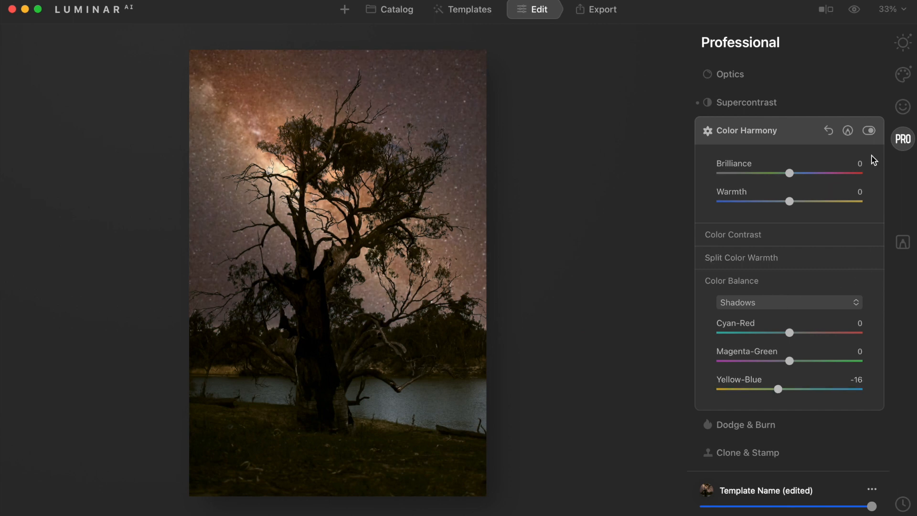
left_click(860, 138)
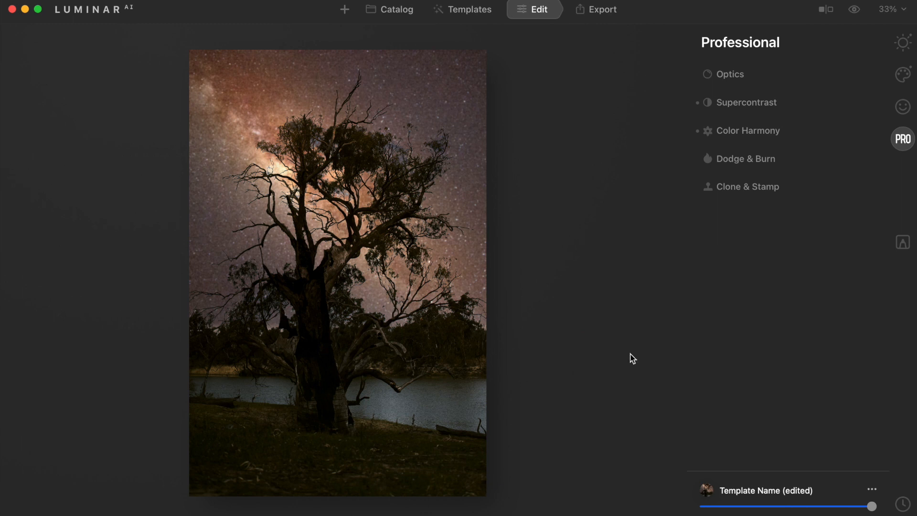
Step: In Local Masking, add a Basic adjustment and draw a Gradient Mask upward from the photo's bottom edge
left_click(903, 244)
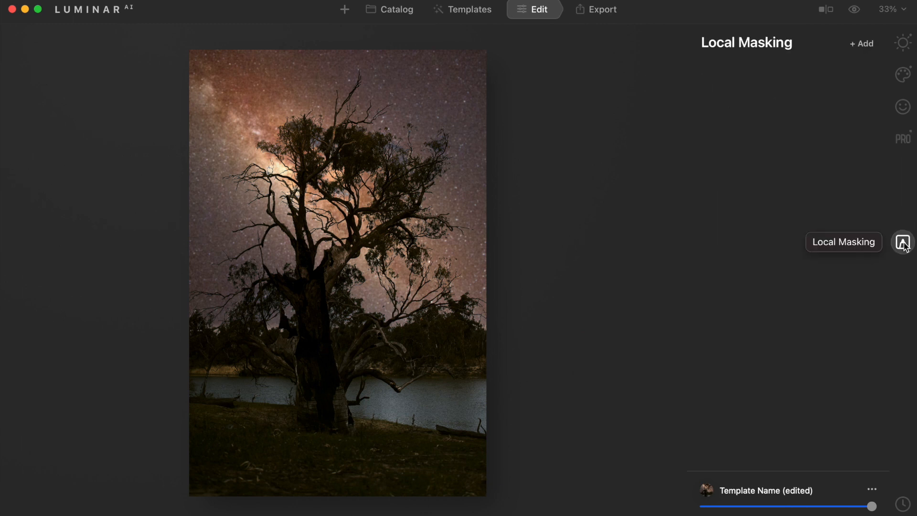
left_click(868, 44)
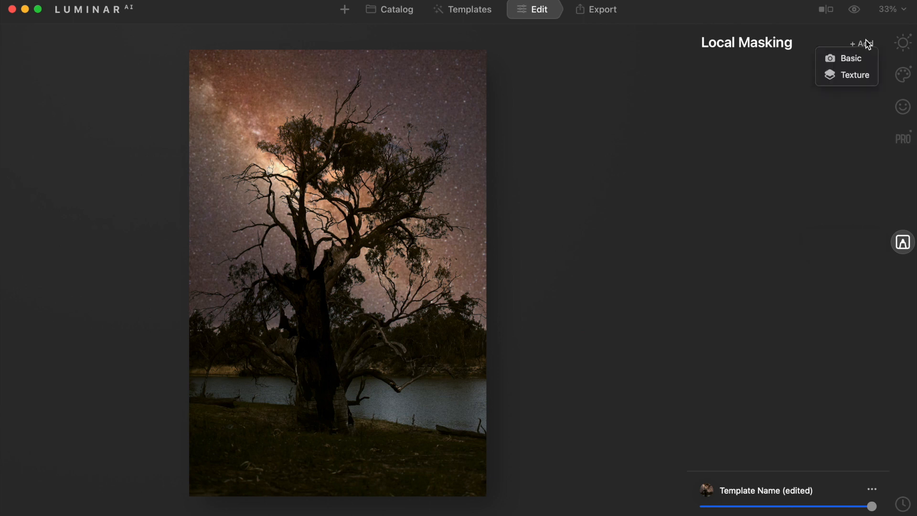
left_click(847, 59)
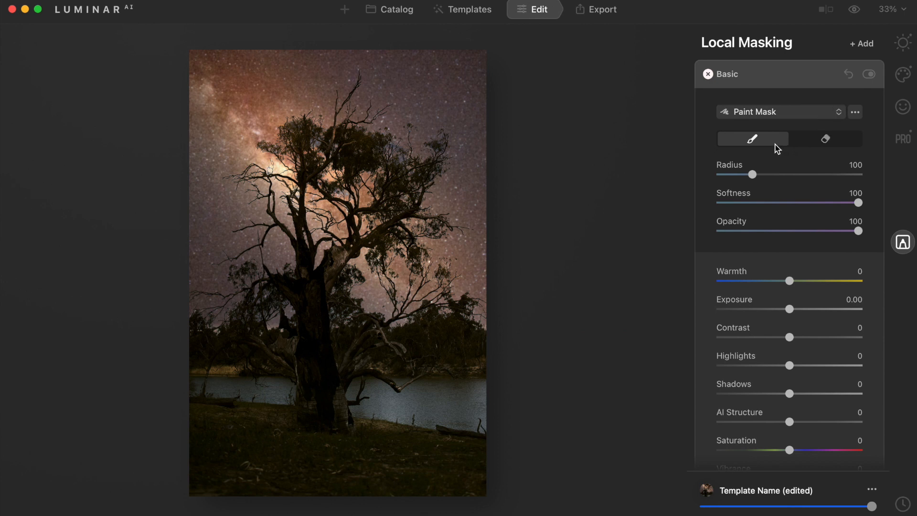
left_click(771, 114)
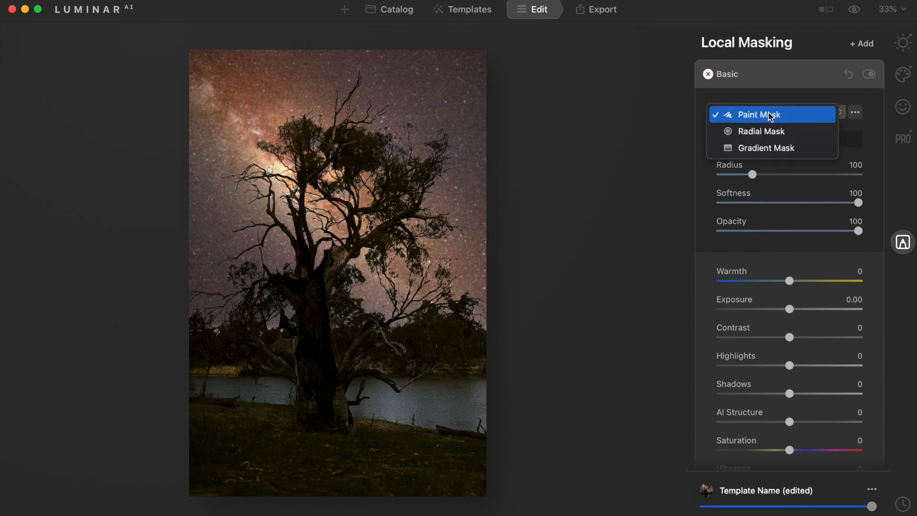
left_click(752, 148)
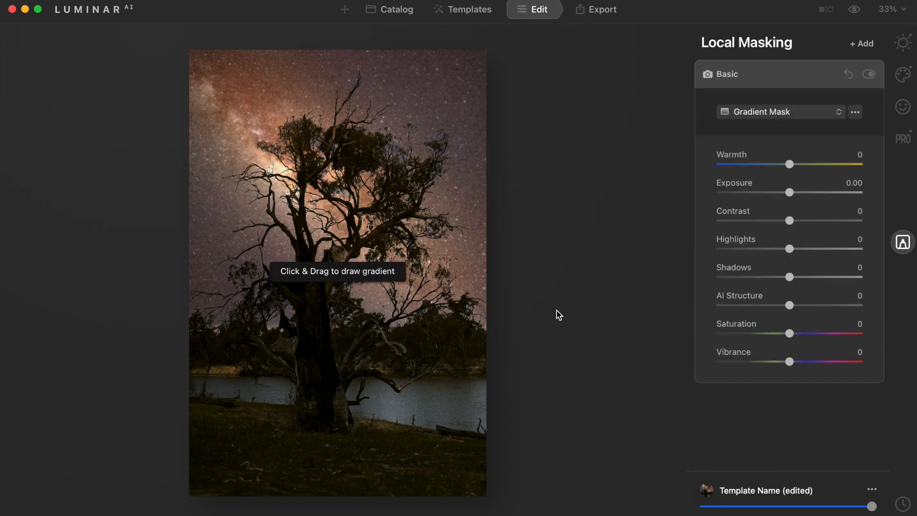
left_click_drag(307, 496, 320, 400)
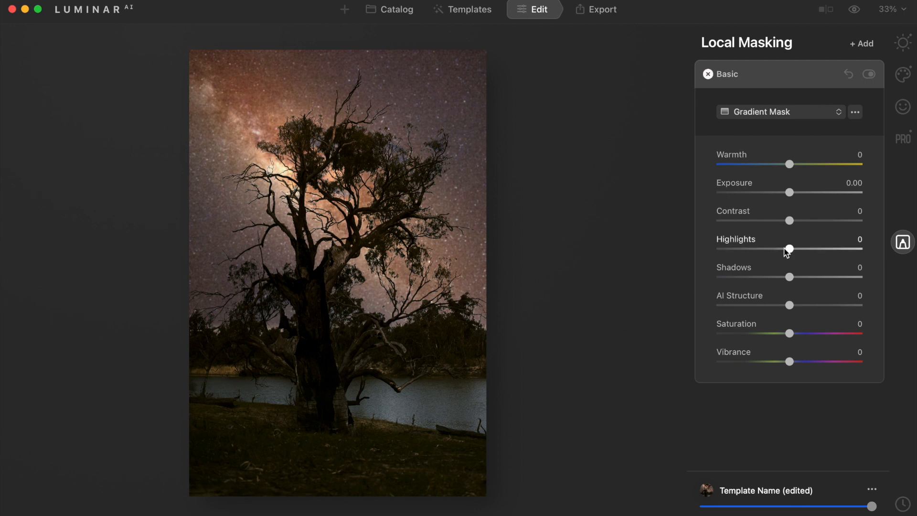
Step: Set the masked adjustment's Highlights to -100 and Shadows to -95, then toggle it off and on to compare
left_click_drag(789, 249, 704, 253)
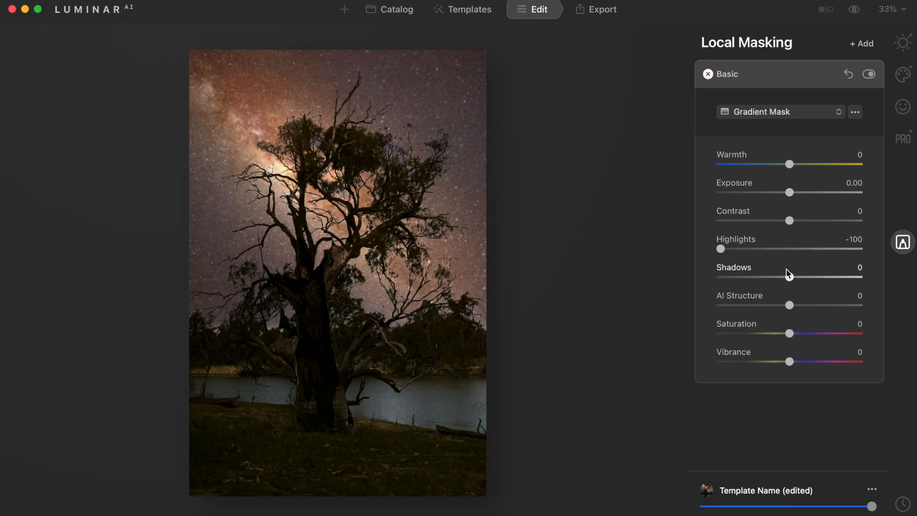
left_click_drag(790, 280, 718, 280)
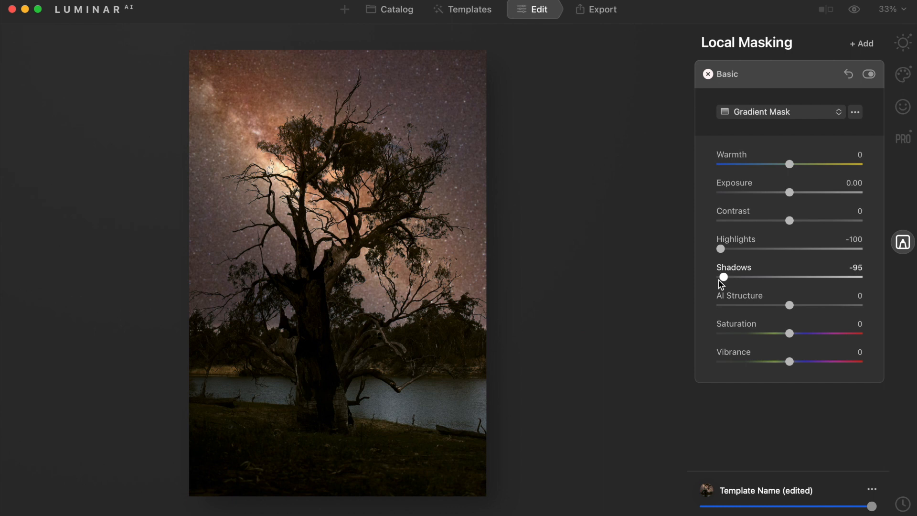
left_click(869, 77)
left_click(869, 77)
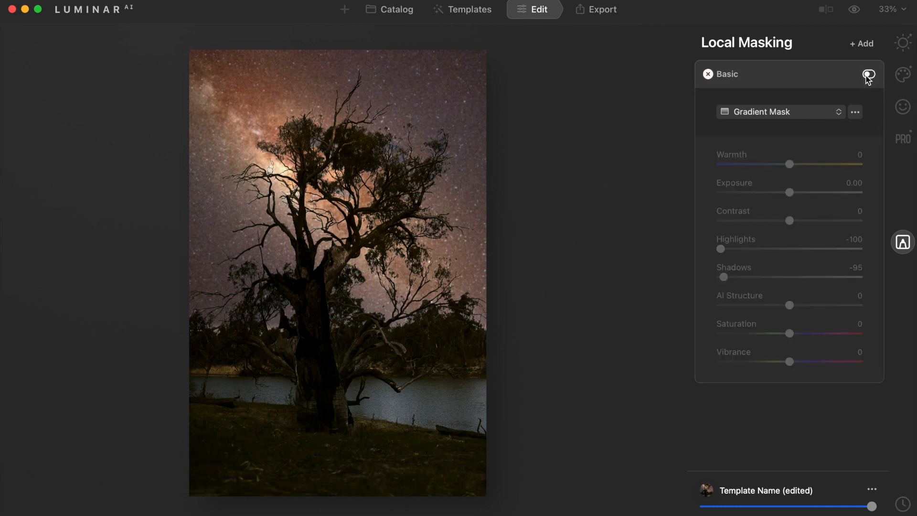
left_click(872, 76)
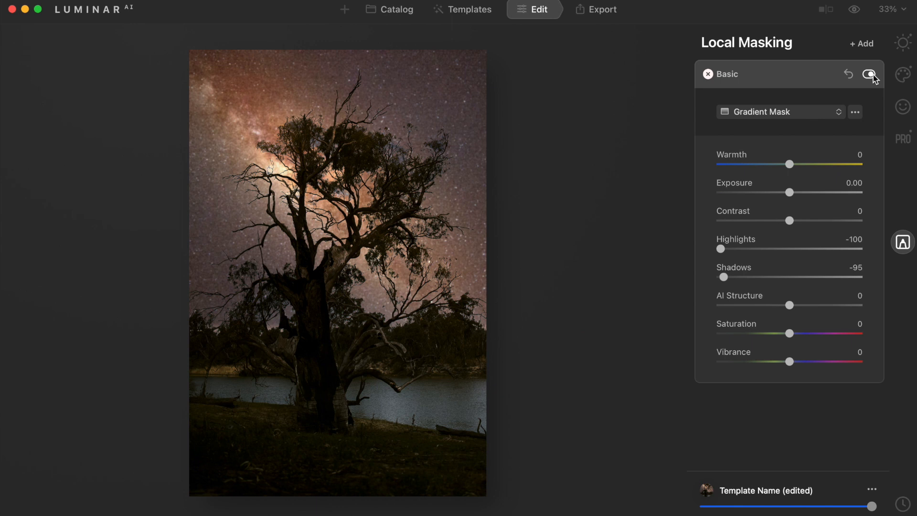
Step: Switch the mask to Paint Mask and set the brush Opacity to 19
left_click(794, 113)
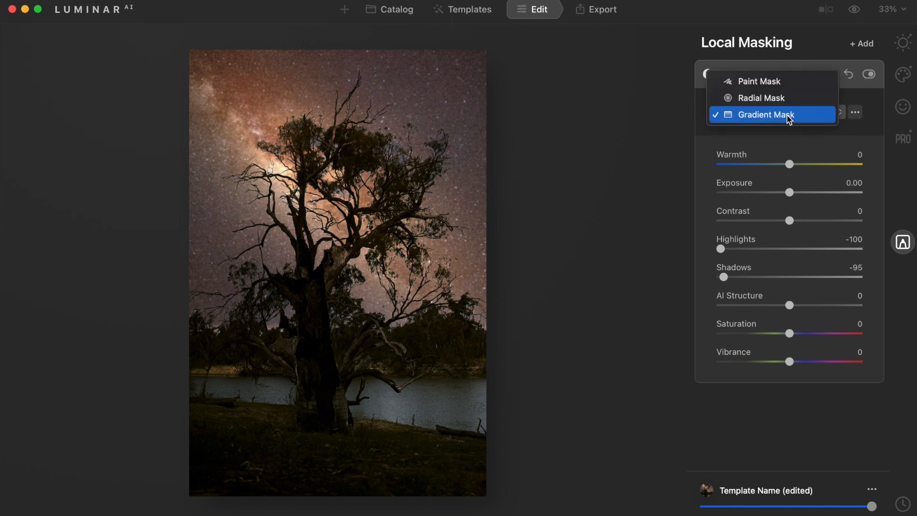
left_click(750, 82)
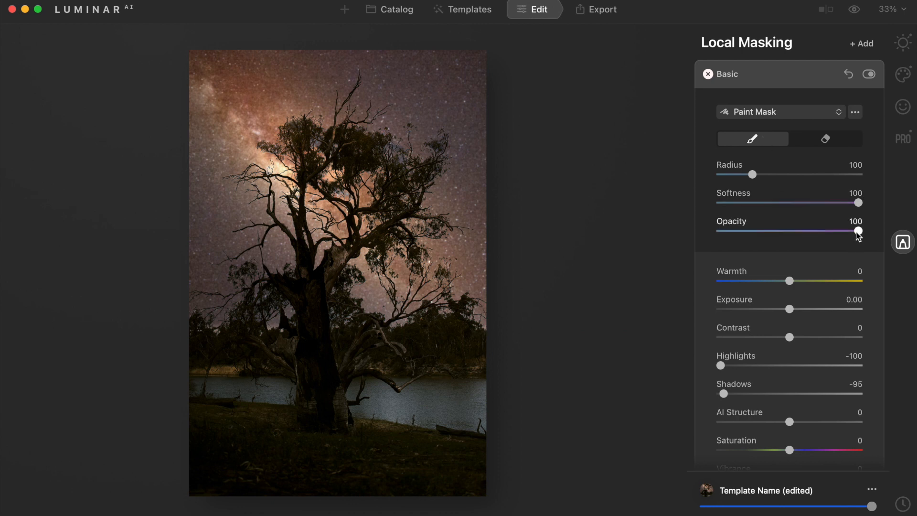
left_click_drag(859, 231, 737, 233)
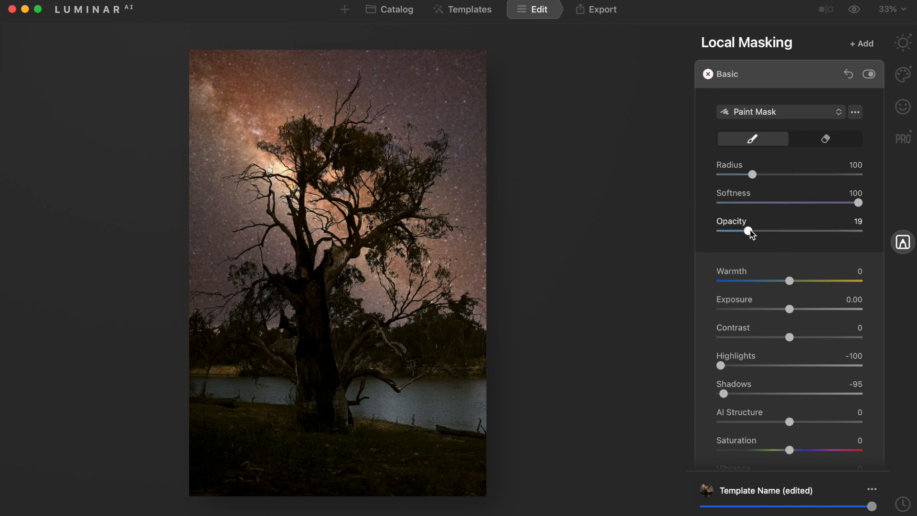
left_click_drag(749, 230, 749, 230)
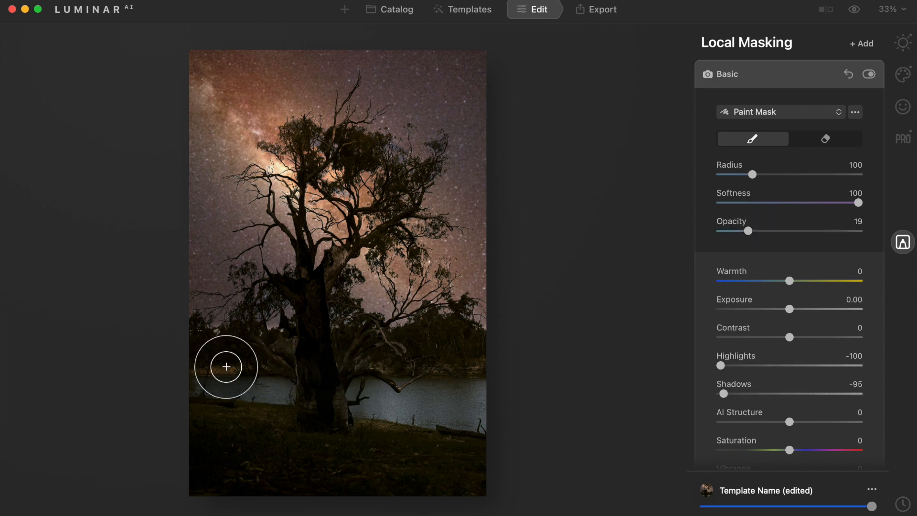
Step: Reduce the brush Radius to 28 and paint a short stroke over the left riverbank
key("bracketleft")
key("bracketleft")
key("bracketleft")
key("bracketleft")
key("bracketleft")
key("bracketleft")
key("bracketleft")
key("bracketleft")
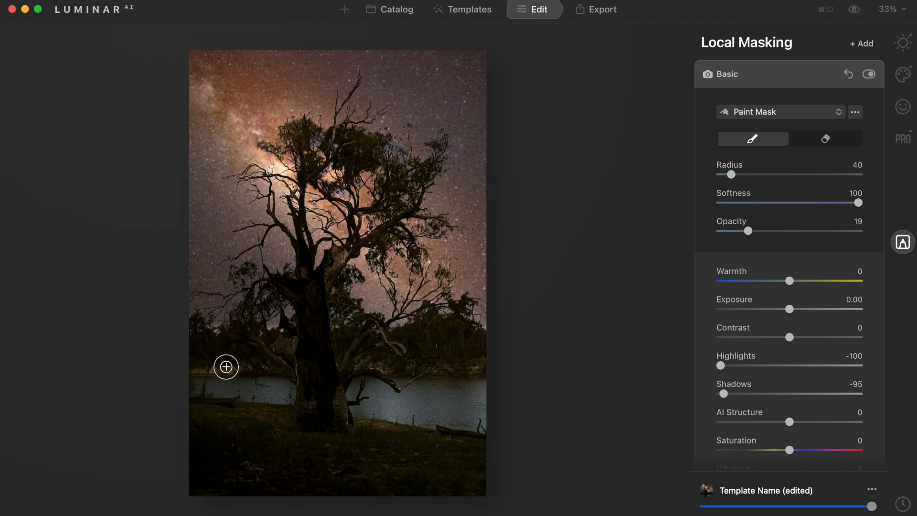
key("bracketright")
key("bracketleft")
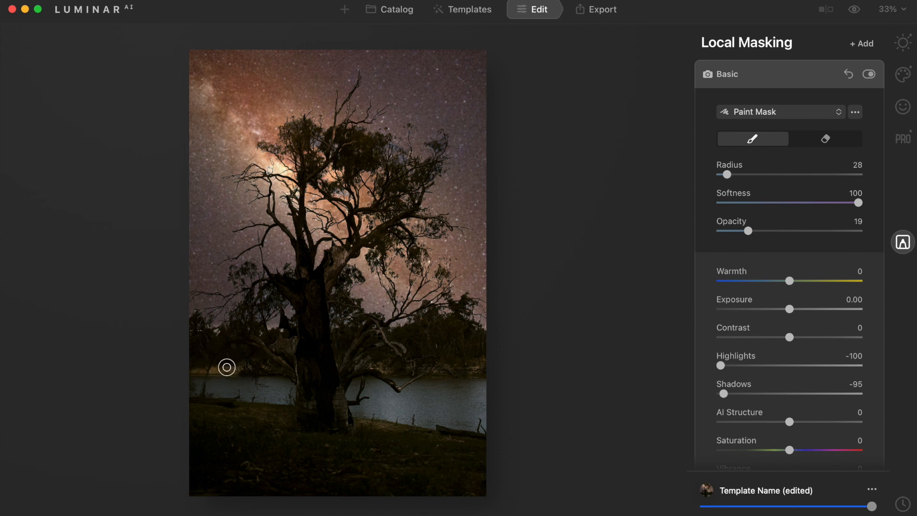
left_click_drag(200, 372, 230, 370)
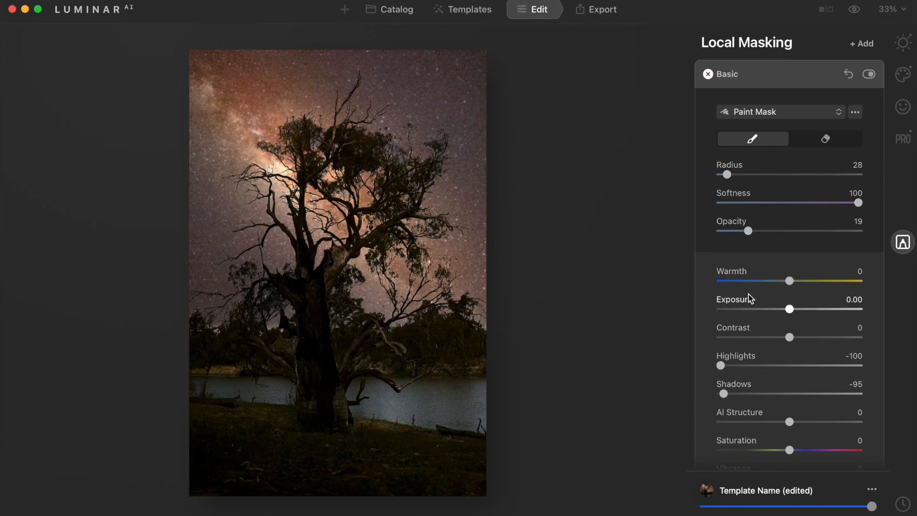
Step: Raise the brush Opacity to 22, paint another stroke on the left riverbank, and toggle the adjustment off and on to compare
left_click_drag(749, 231, 752, 230)
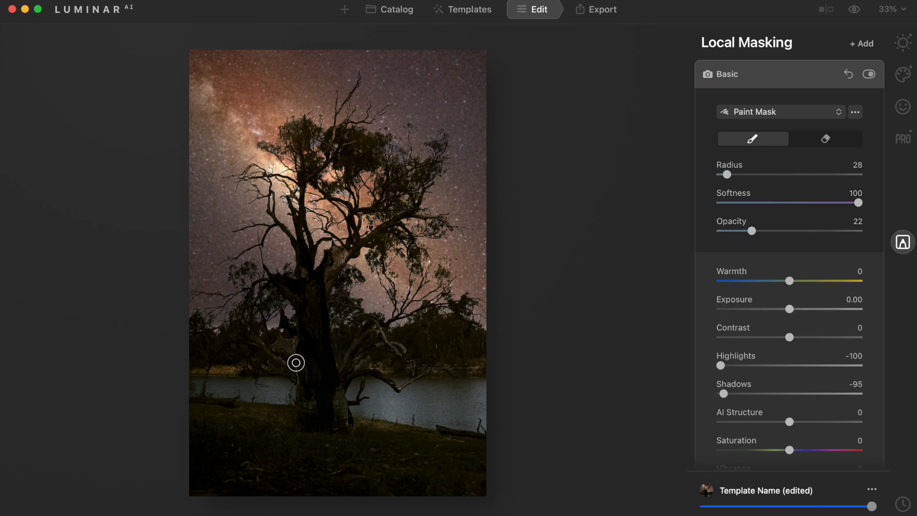
left_click_drag(242, 367, 214, 371)
left_click(869, 75)
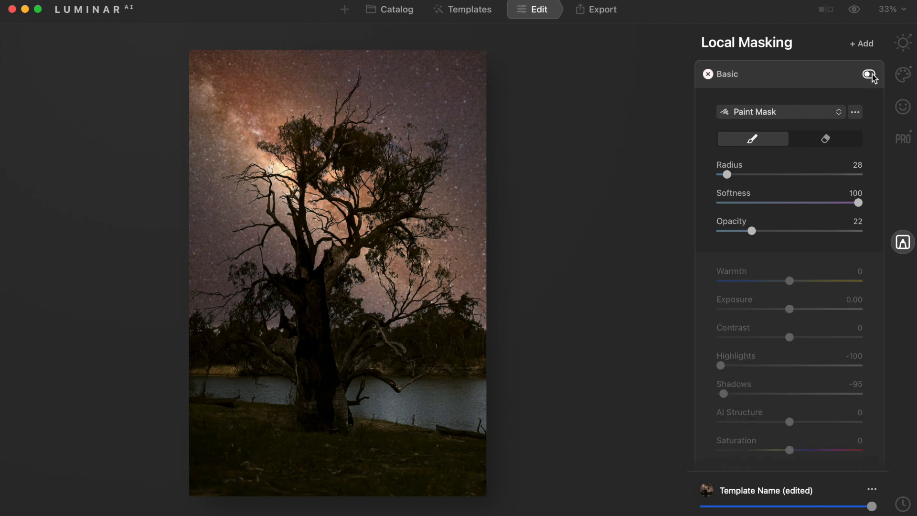
left_click(870, 75)
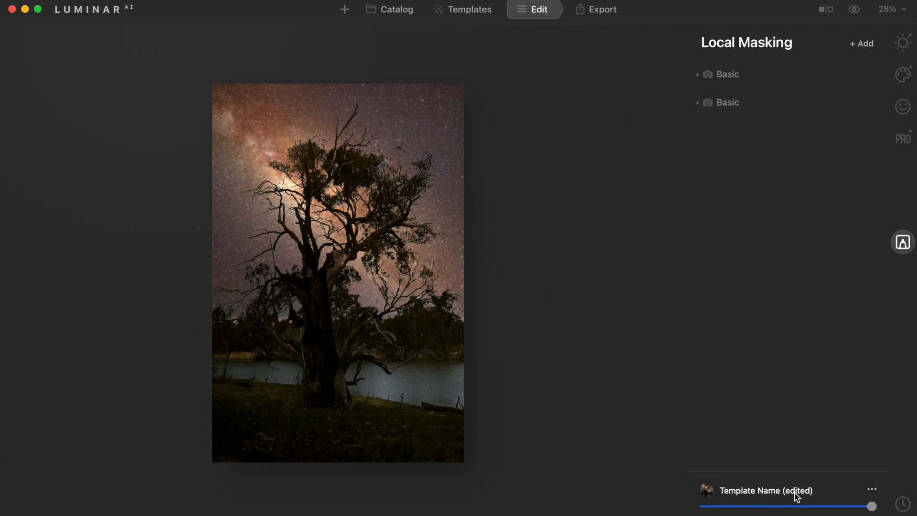
Step: Save the current edits to the applied template
left_click(872, 490)
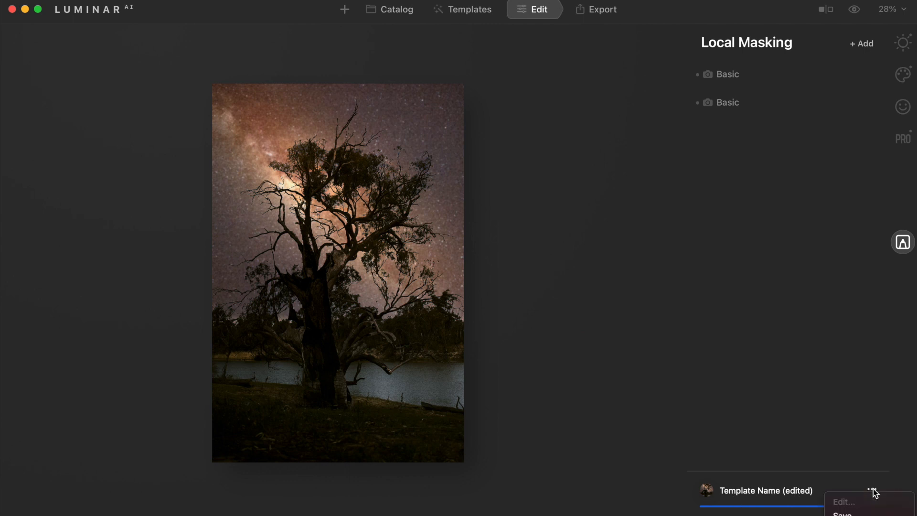
left_click(843, 513)
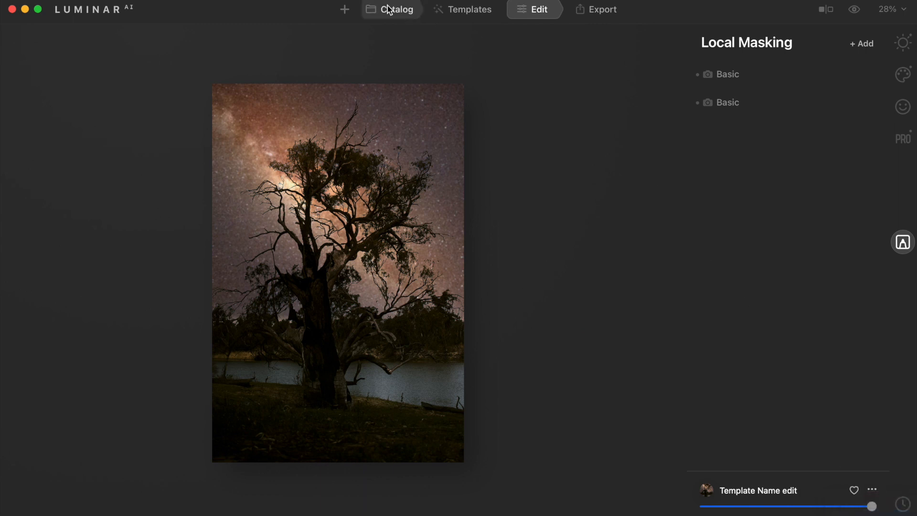
Step: Open the Templates view's My Collection and expand User Templates
left_click(470, 14)
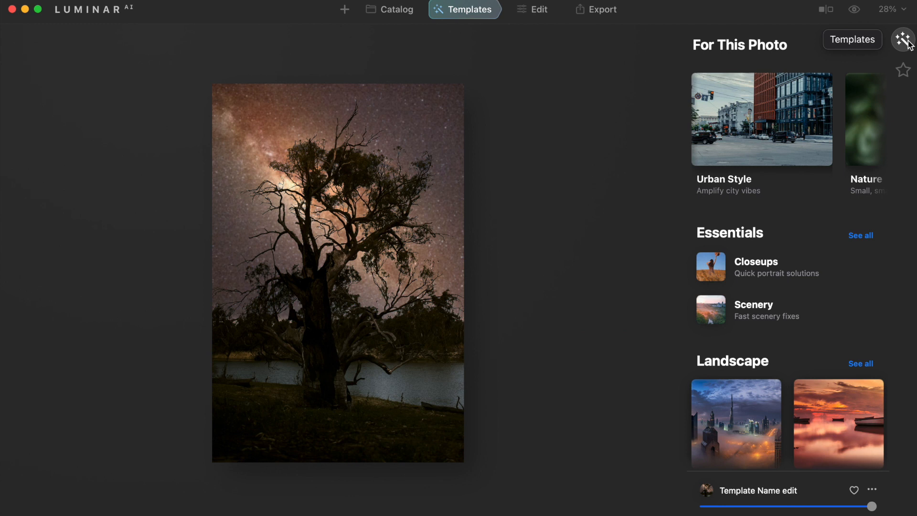
left_click(903, 71)
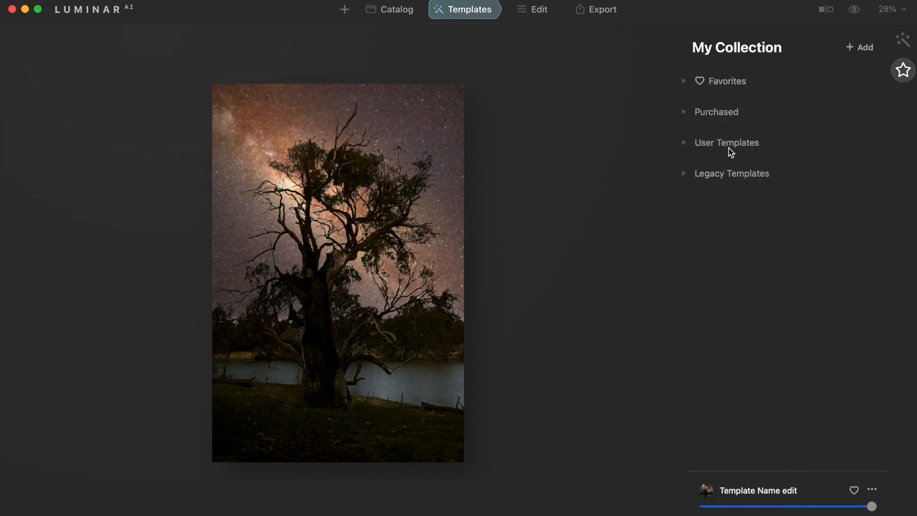
left_click(685, 143)
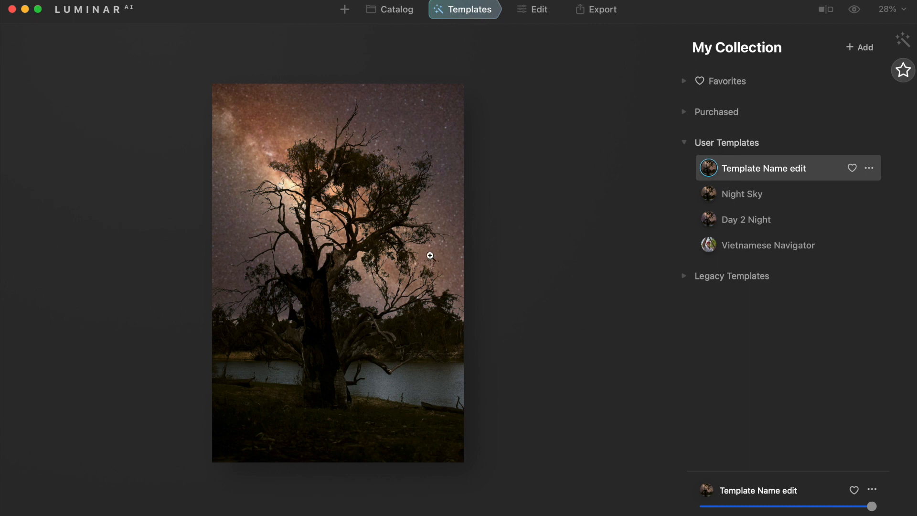
Step: Open the edit History and revert the photo to its Original, unedited state
left_click(542, 15)
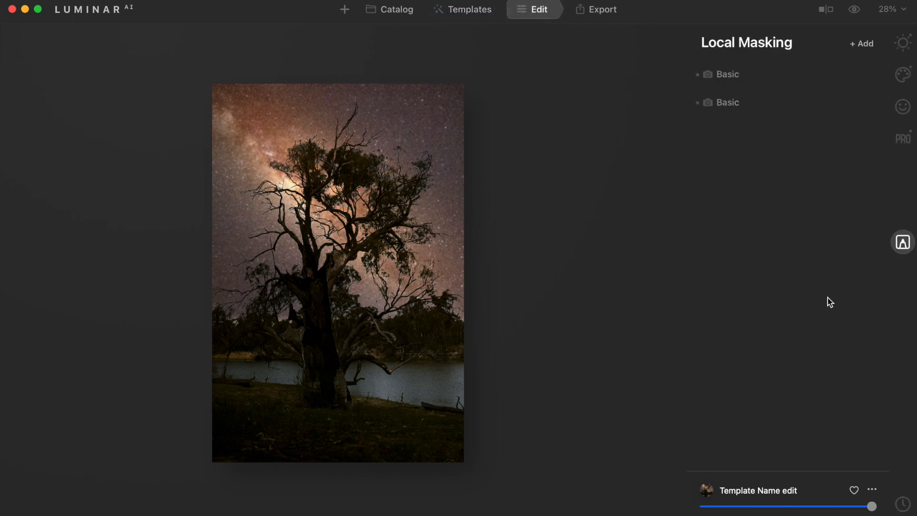
left_click(903, 505)
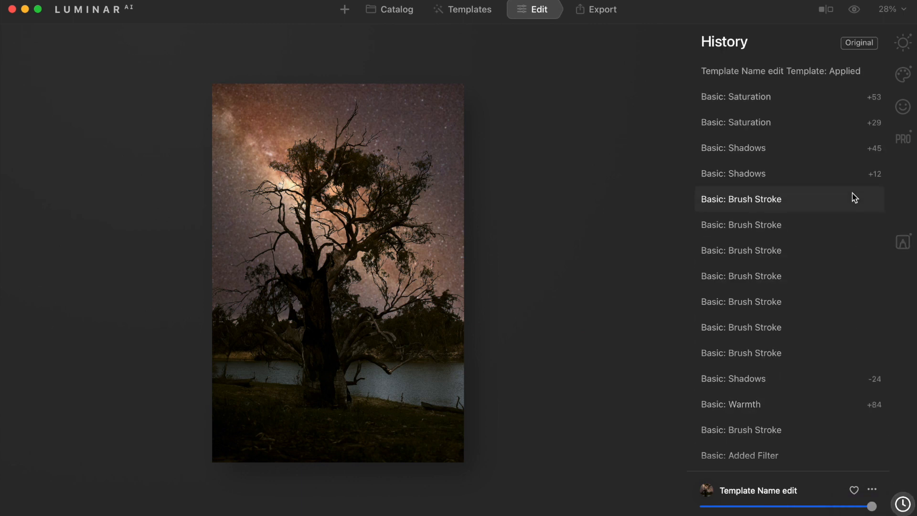
left_click(858, 44)
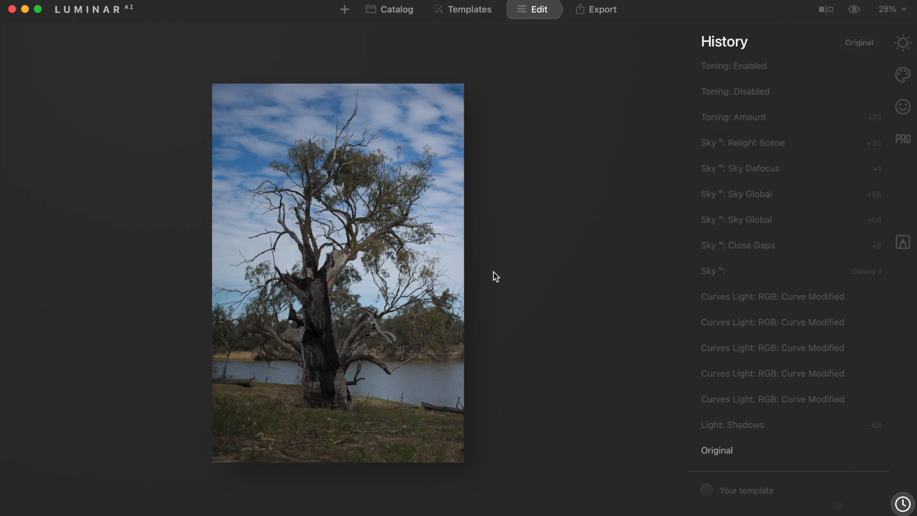
Step: Apply the "Template Name edit" user template to the original photo, then switch to the Catalog
left_click(470, 17)
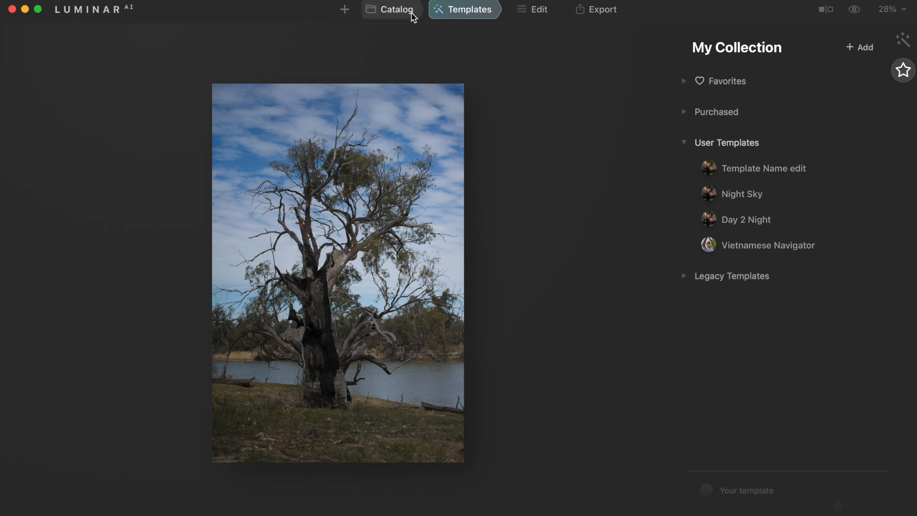
left_click(748, 170)
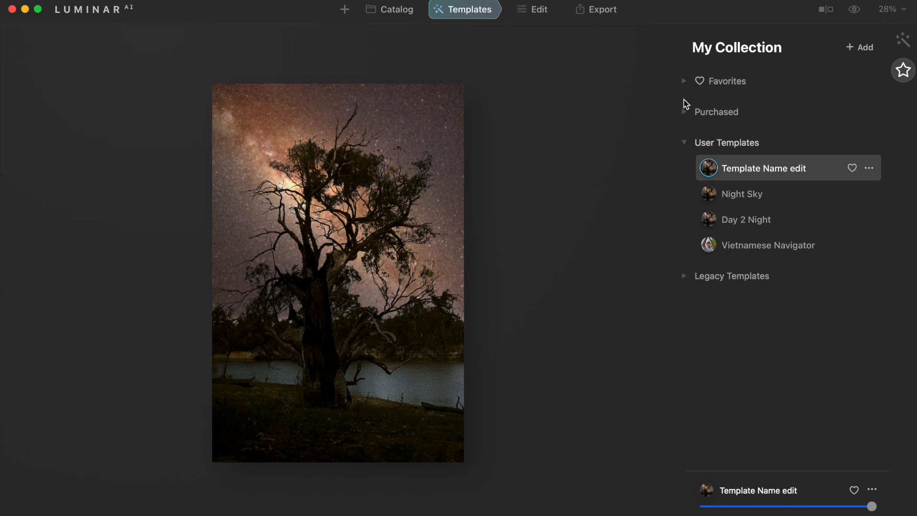
left_click(398, 10)
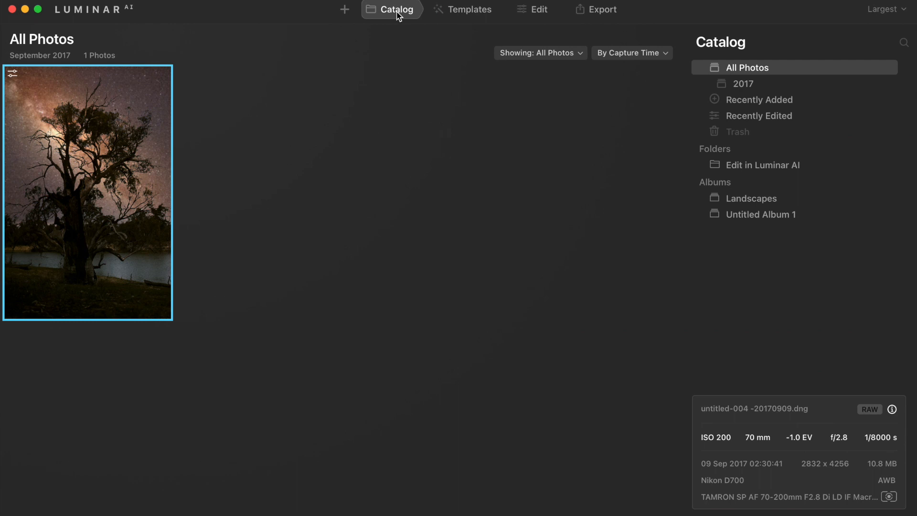